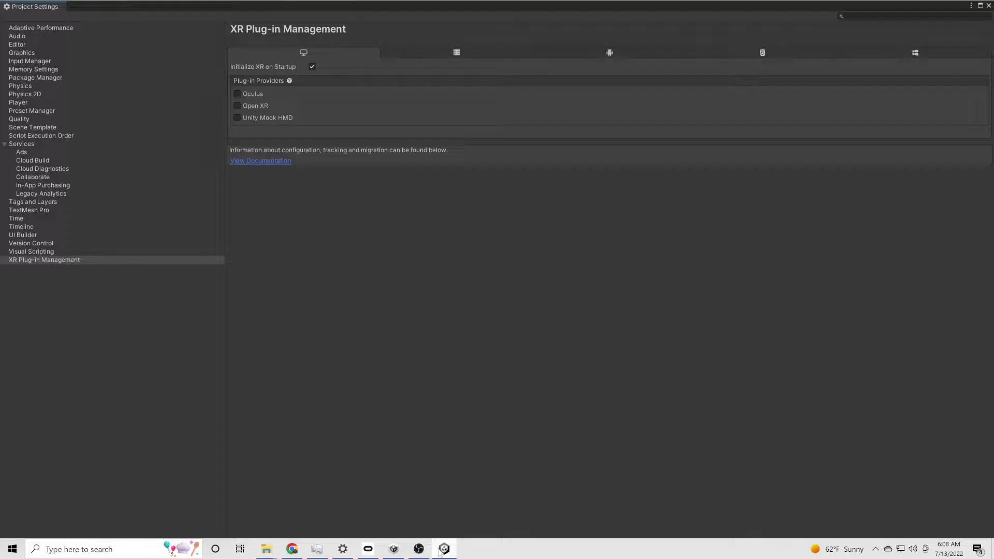
Step: Enable the Oculus plug-in provider for desktop and set its Stereo Rendering Mode to Single Pass Instanced
click(237, 106)
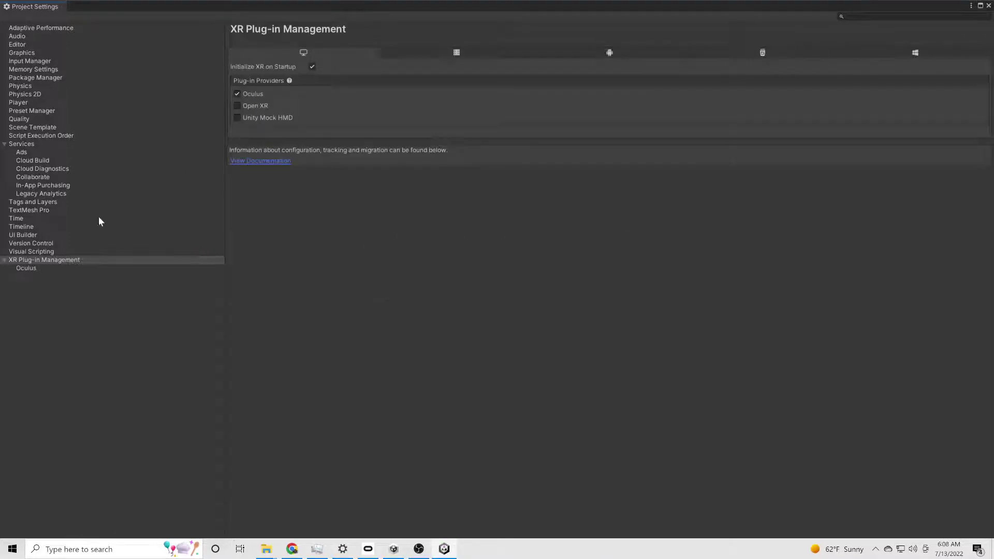
click(24, 267)
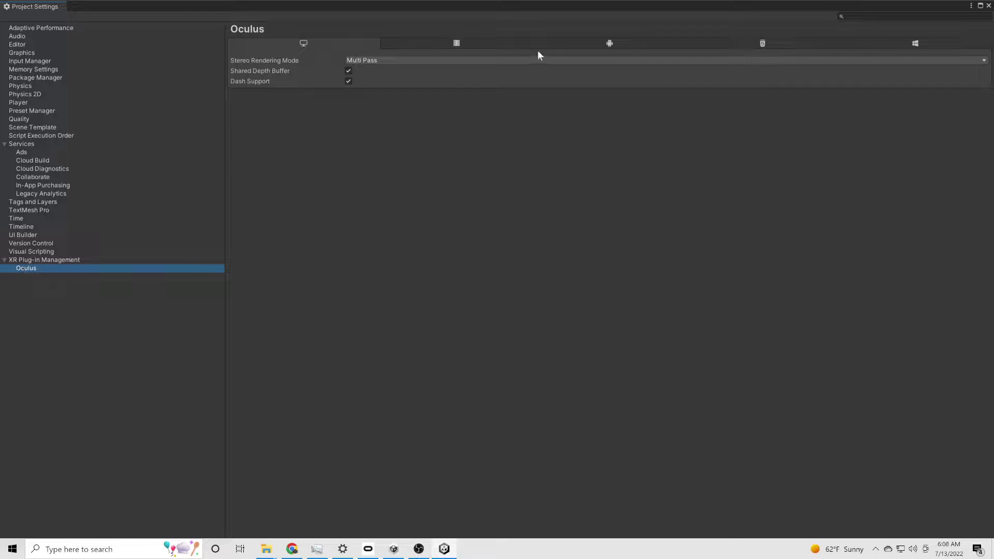
click(383, 64)
click(384, 78)
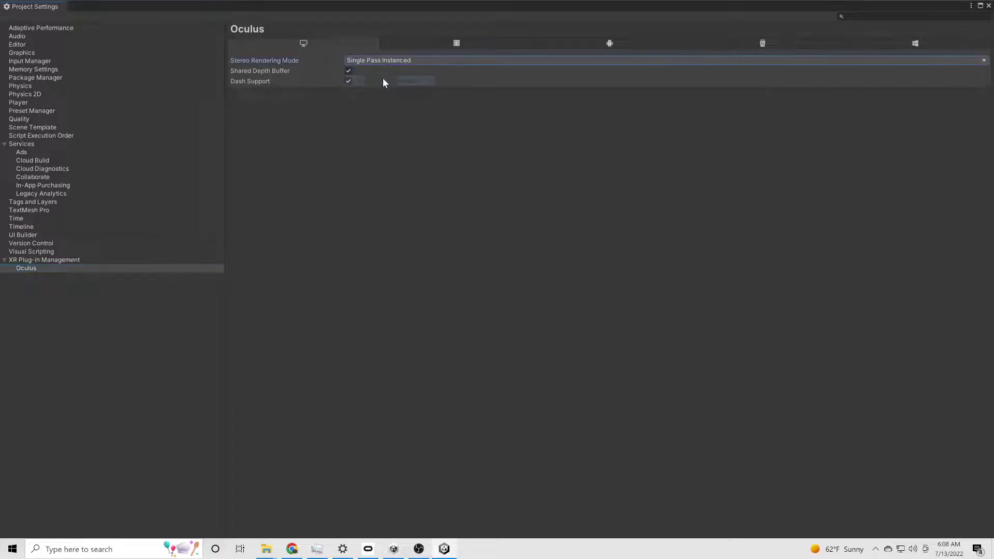
Step: Change the Color Space in the Player rendering settings to Linear
click(21, 102)
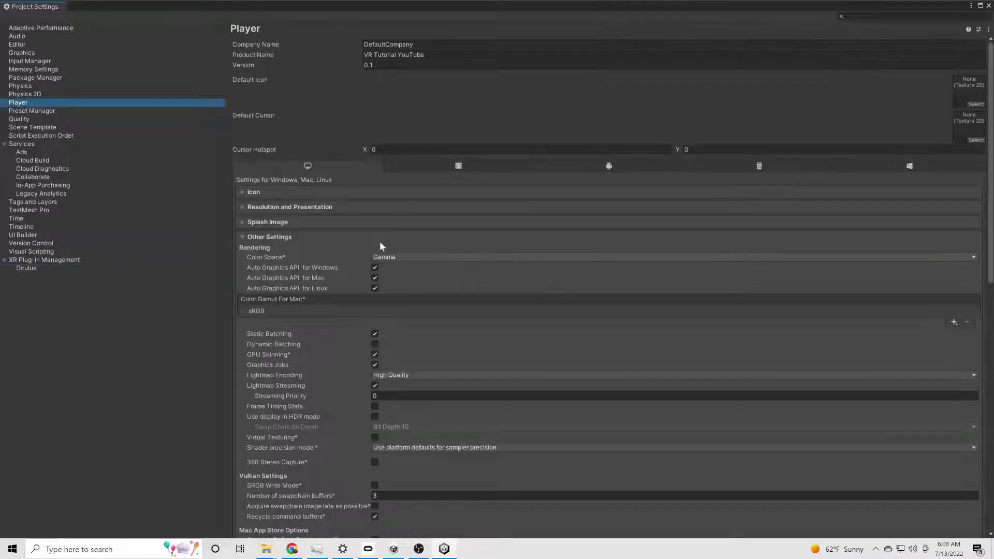
click(390, 257)
click(408, 281)
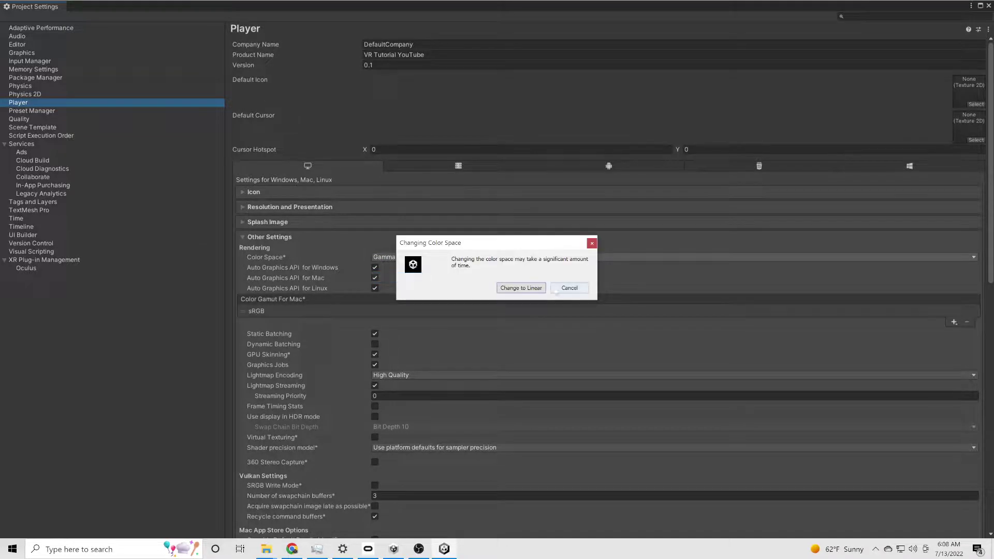
click(521, 288)
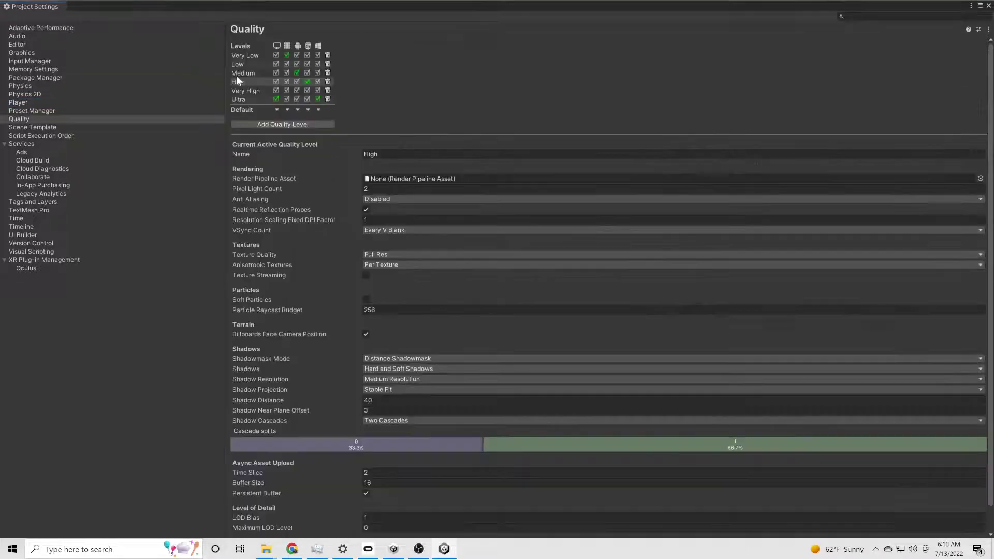
Step: For the Medium quality level, set Anti Aliasing to 4x Multi Sampling and VSync Count to Don't Sync
click(237, 75)
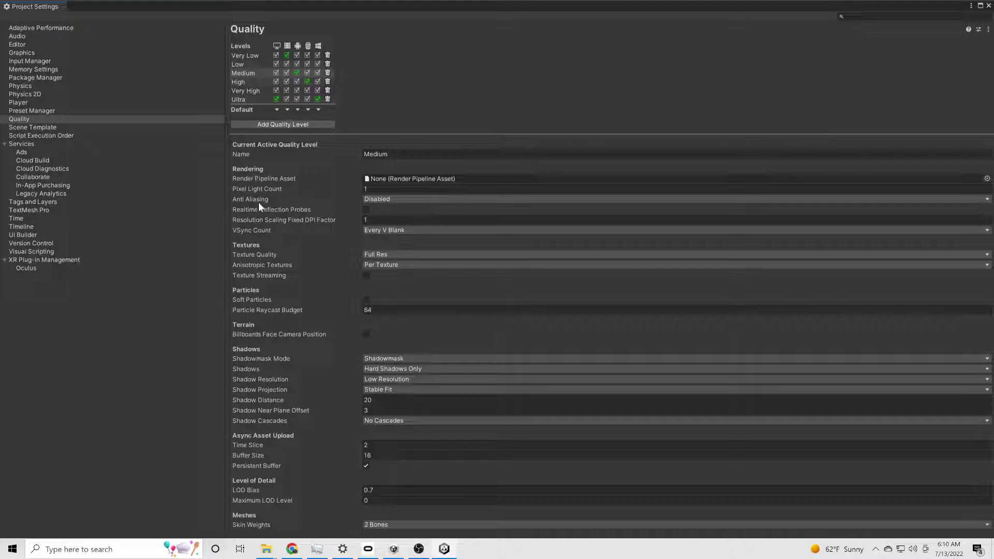
click(455, 199)
click(393, 230)
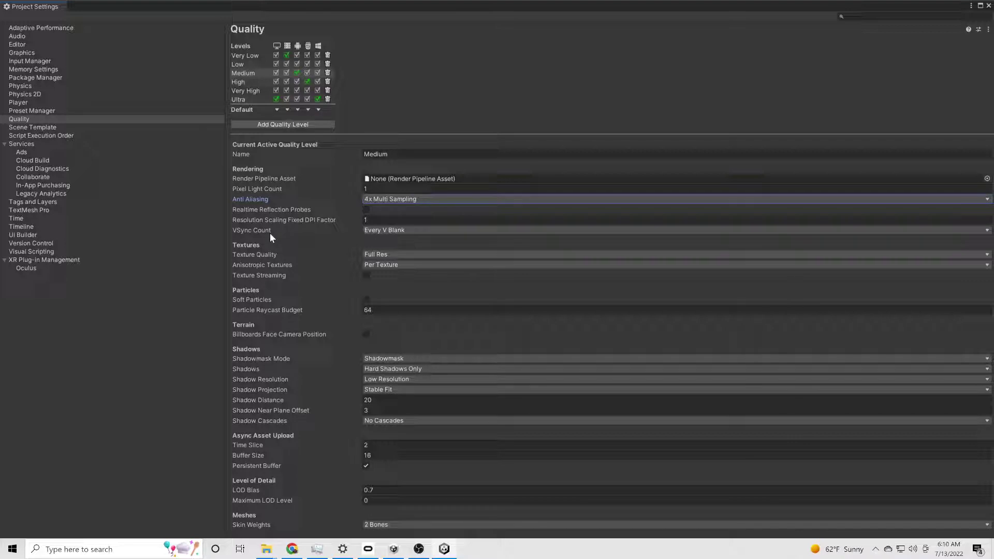
click(418, 230)
click(384, 240)
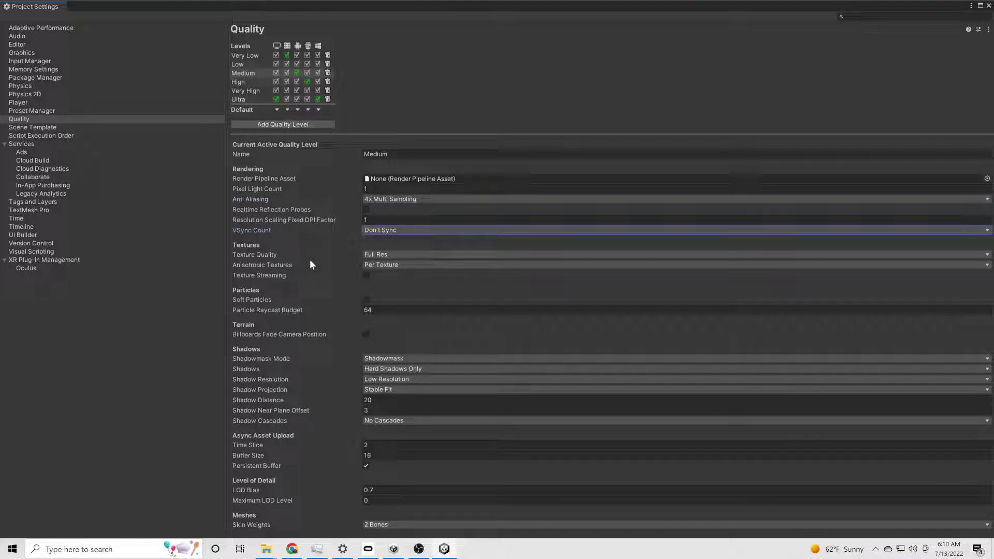
Step: Keep Texture Quality at Full Res and Anisotropic Textures at Per Texture, and set Shadows to Disable Shadows for the Medium level
click(406, 255)
click(385, 261)
click(367, 265)
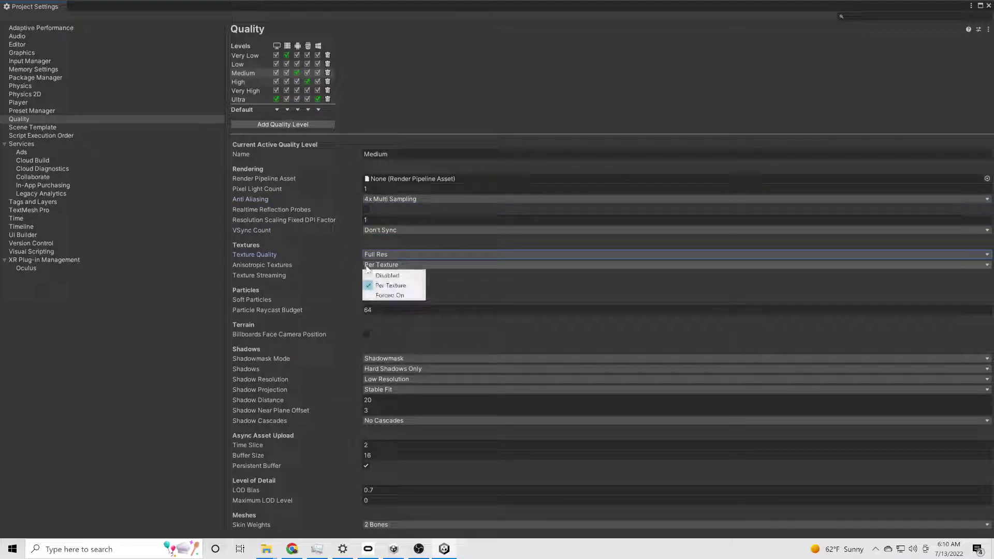
click(327, 273)
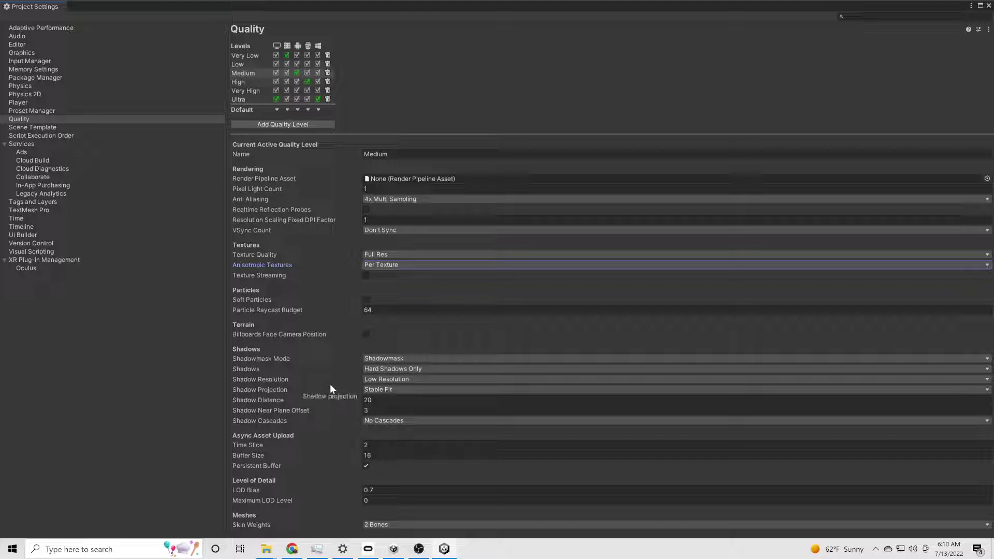
click(387, 369)
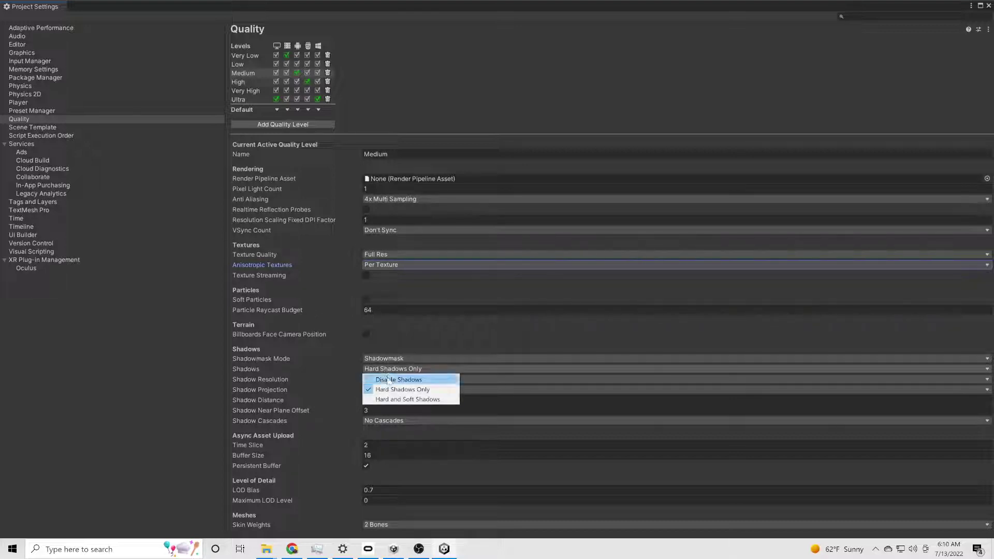
click(389, 380)
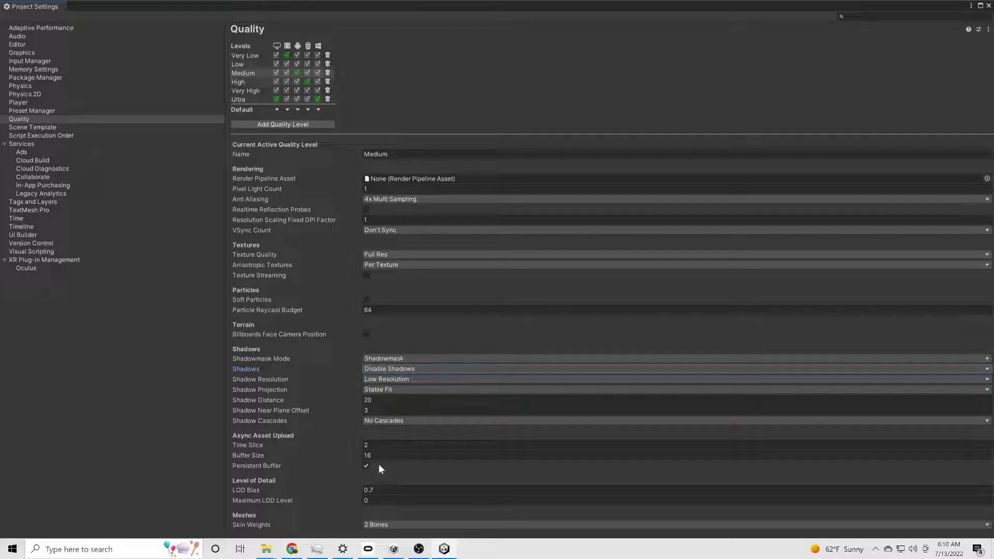
Step: Enter a new Fixed Timestep value in the project's Time settings
click(18, 219)
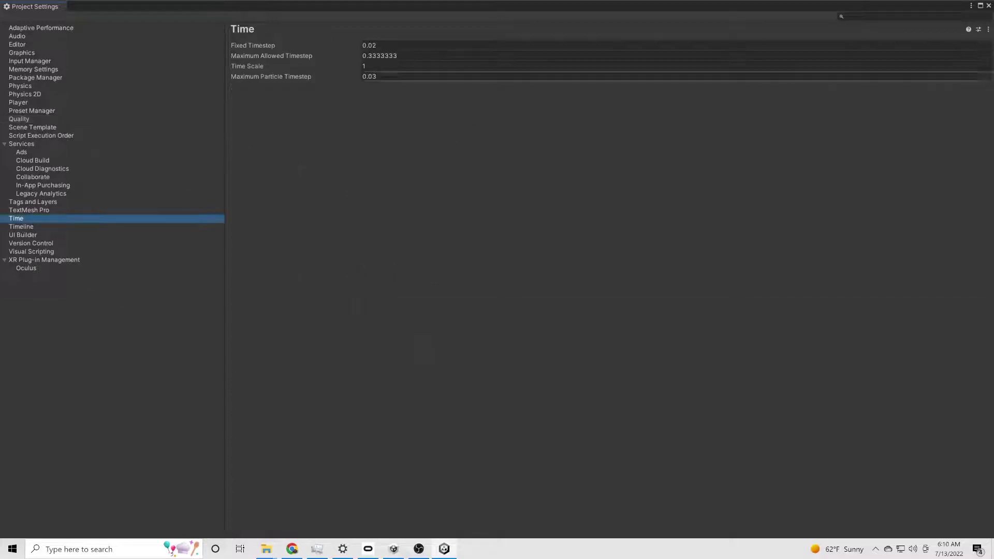
click(348, 45)
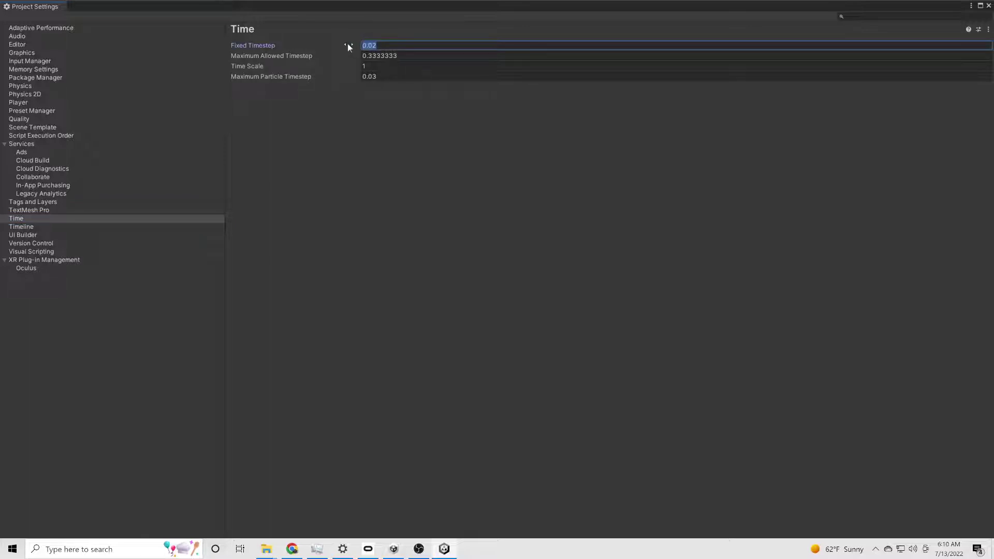
text(1111111)
Step: Set the default Timeline frame rate to a custom value of 90
click(19, 230)
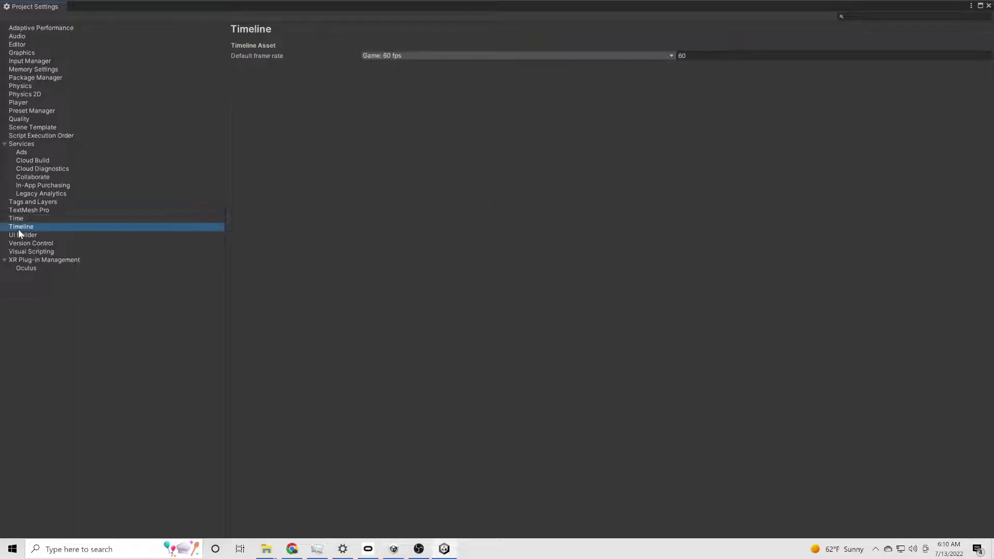
click(602, 56)
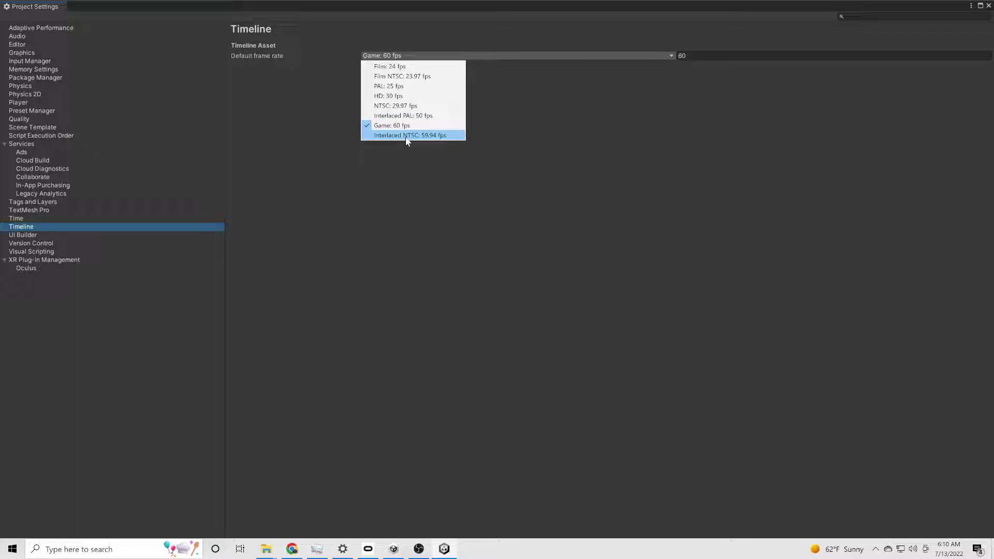
click(630, 121)
click(680, 56)
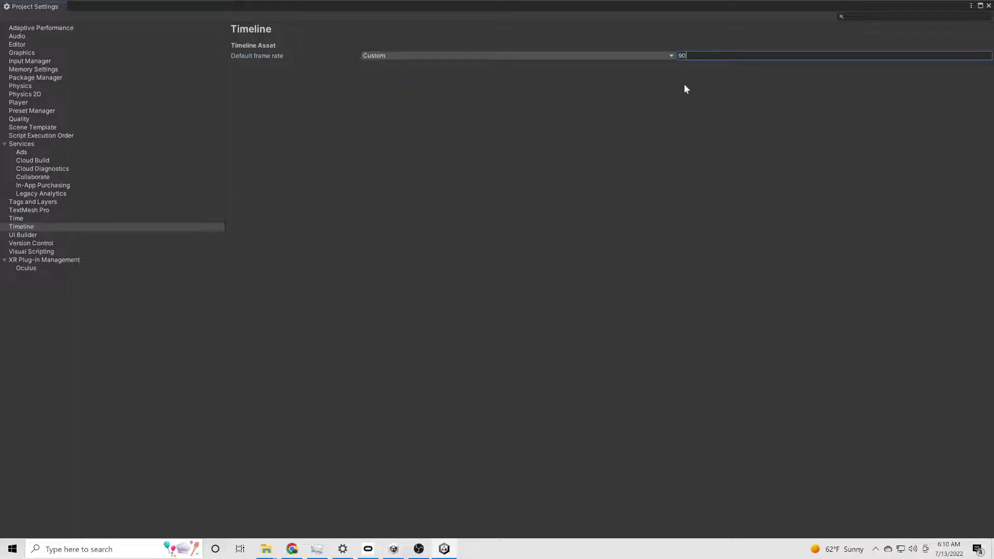
Step: In the Graphics tier settings, override the defaults and set Standard Shader Quality to Low for Tier 1 and Medium for Tier 2
click(21, 52)
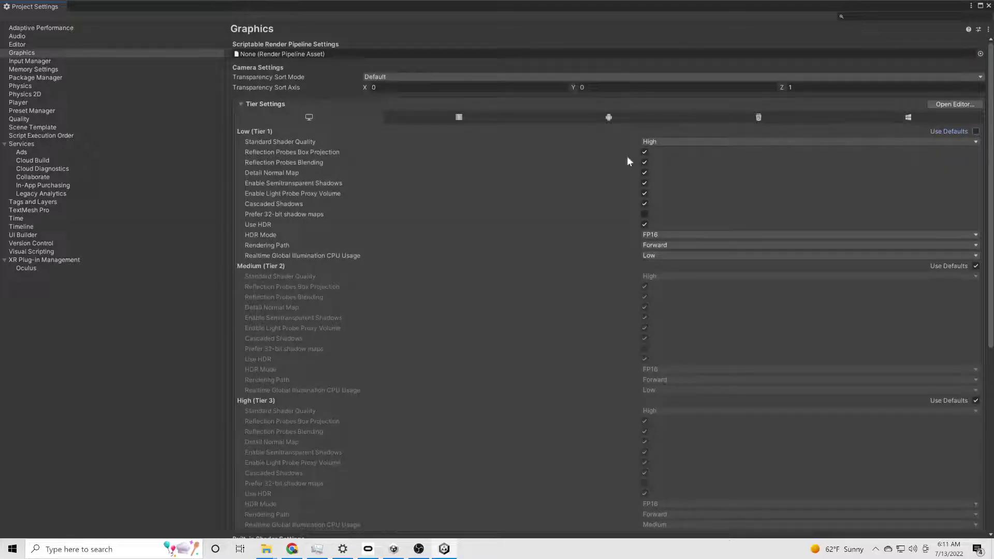
click(670, 140)
click(673, 147)
click(976, 266)
click(670, 276)
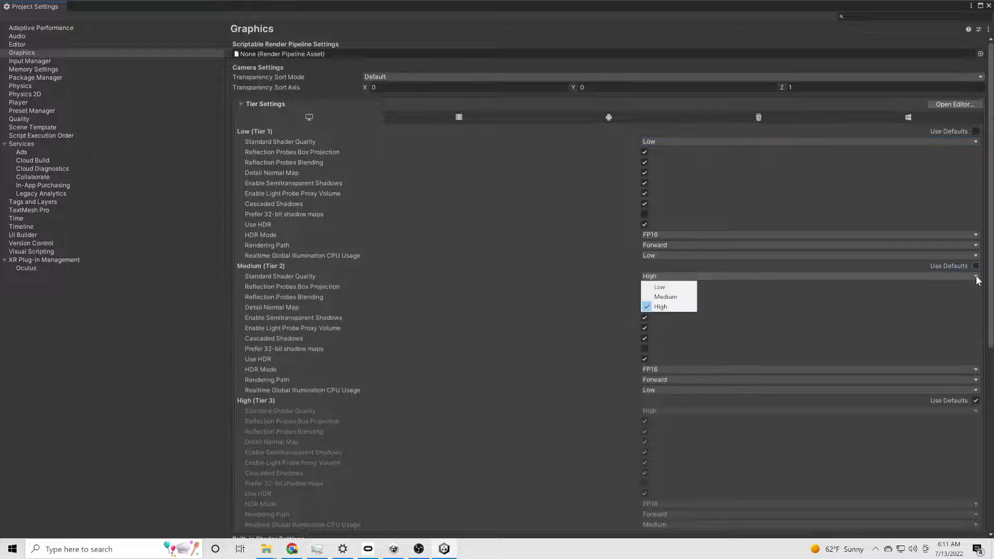
click(668, 296)
scroll(788, 304, down, 3)
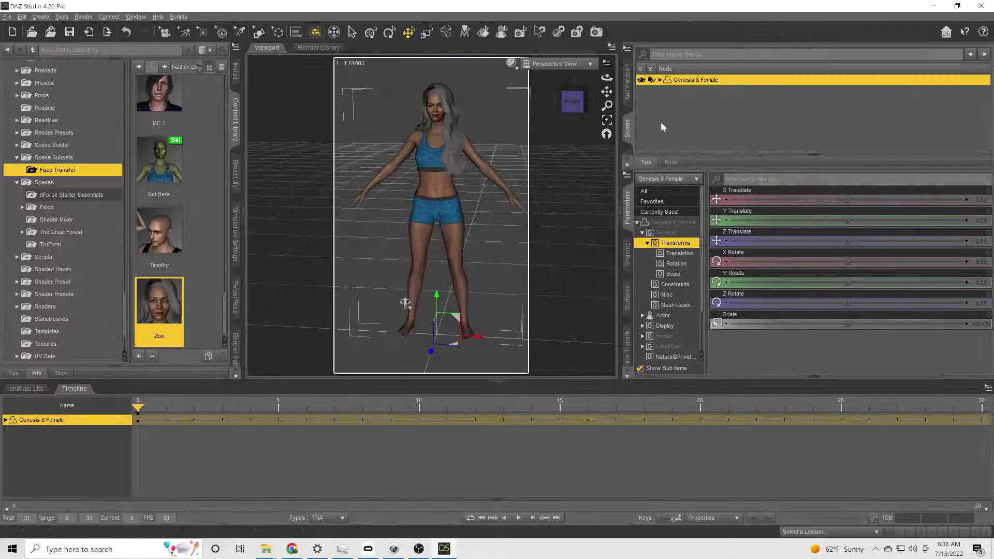
Step: Switch to DAZ Studio, select the Genesis 8 Female figure with all its children, and expand its node
right_click(695, 81)
mouse_move(746, 89)
click(824, 154)
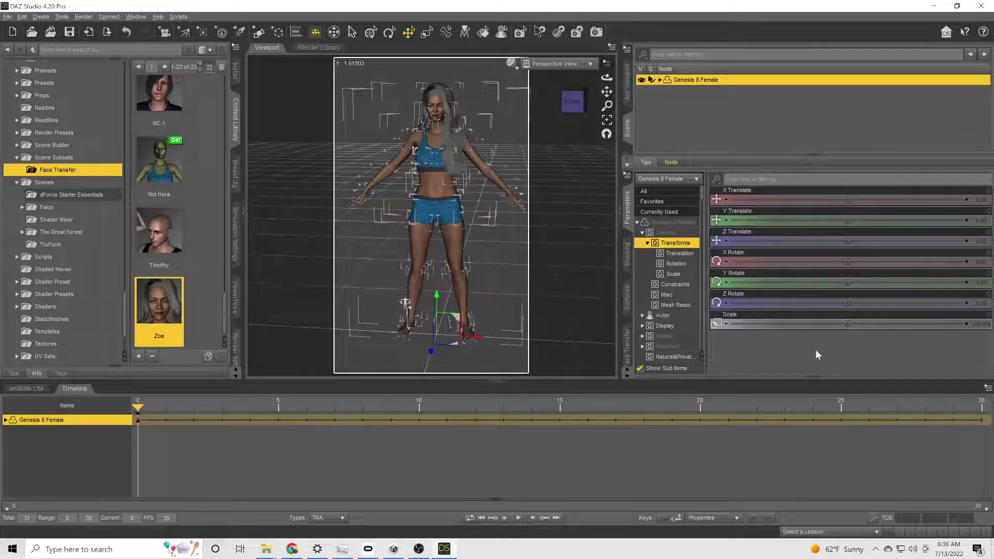
click(659, 80)
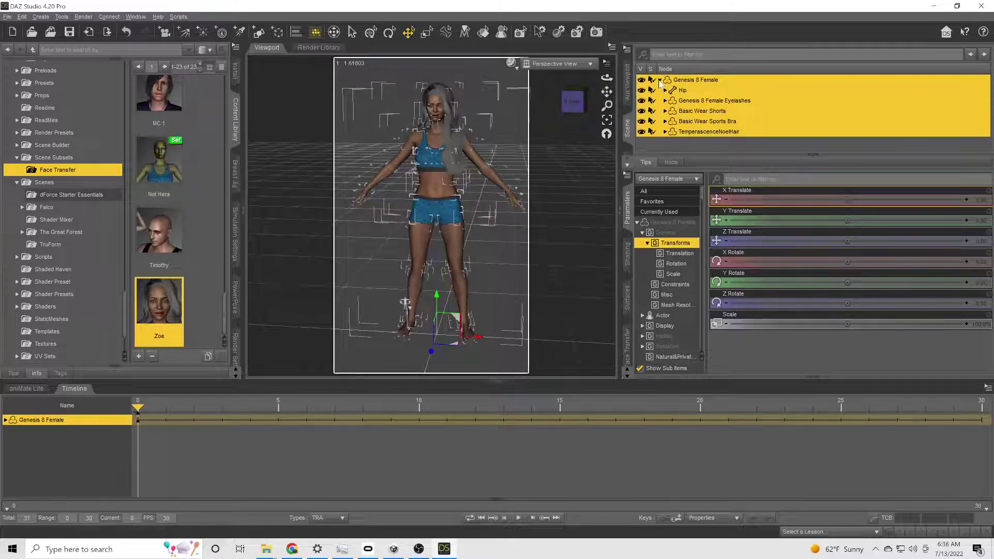
Step: Select only the TemperascenceNoelHair item under the Genesis 8 Female figure
click(694, 134)
click(666, 143)
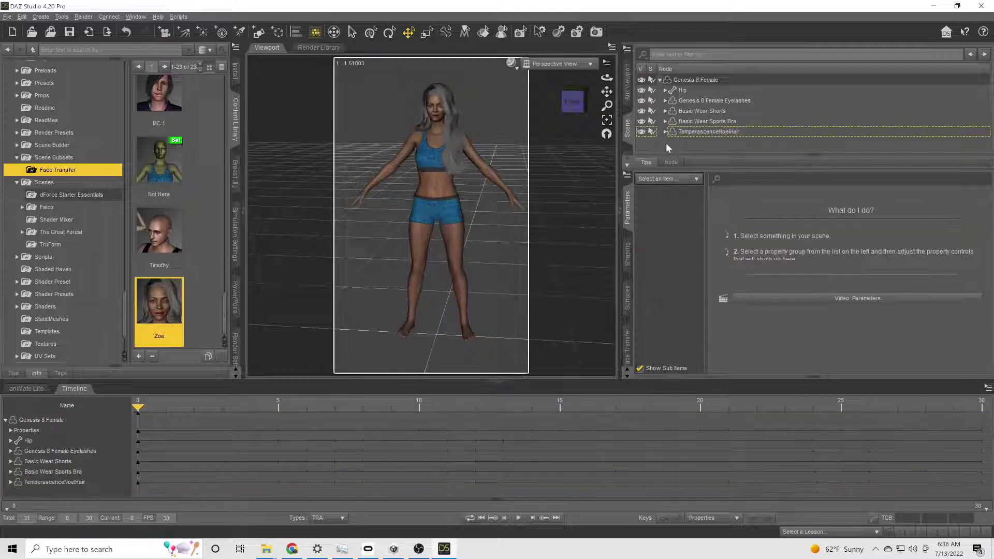
click(672, 134)
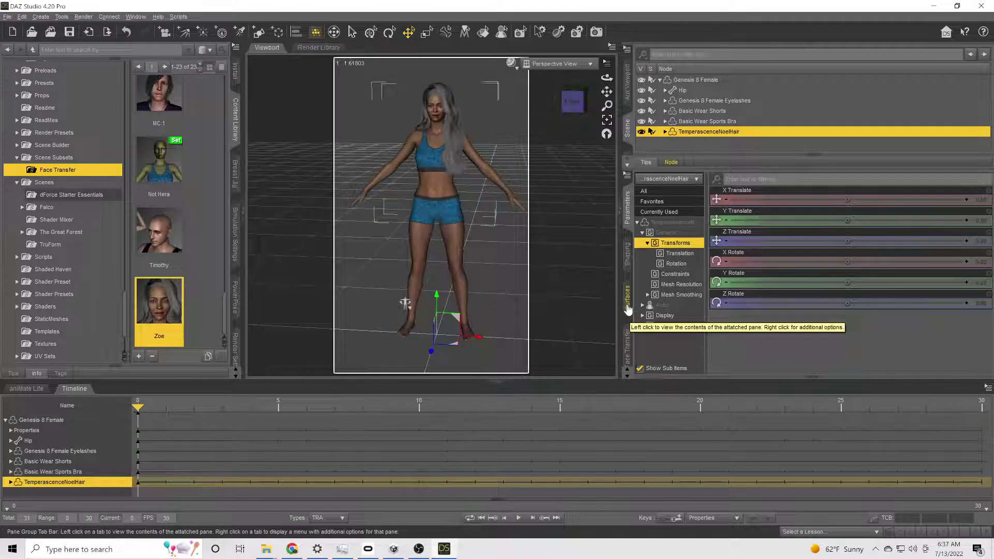
click(665, 132)
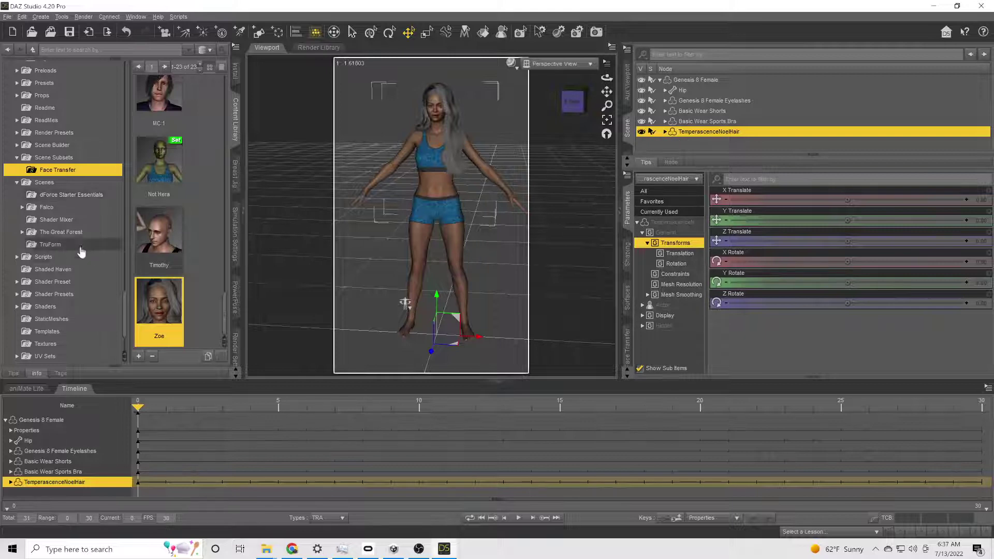
Step: Select the Genesis 8 Female figure again together with all of its child items
click(679, 80)
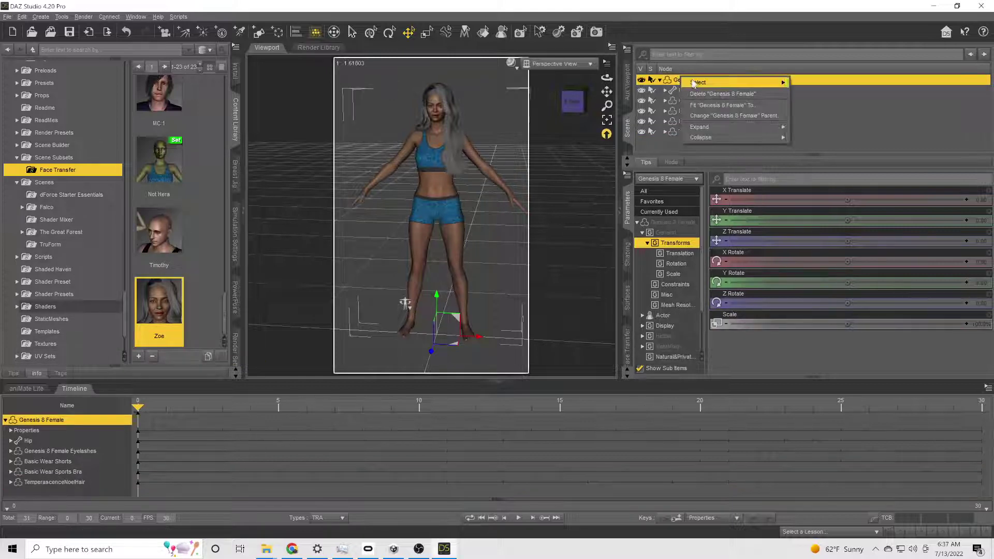
right_click(783, 79)
click(819, 158)
Step: Start an FBX export of the figure and browse to Desktop > Unity Projects > VR Tutorial YouTube > Assets
click(7, 16)
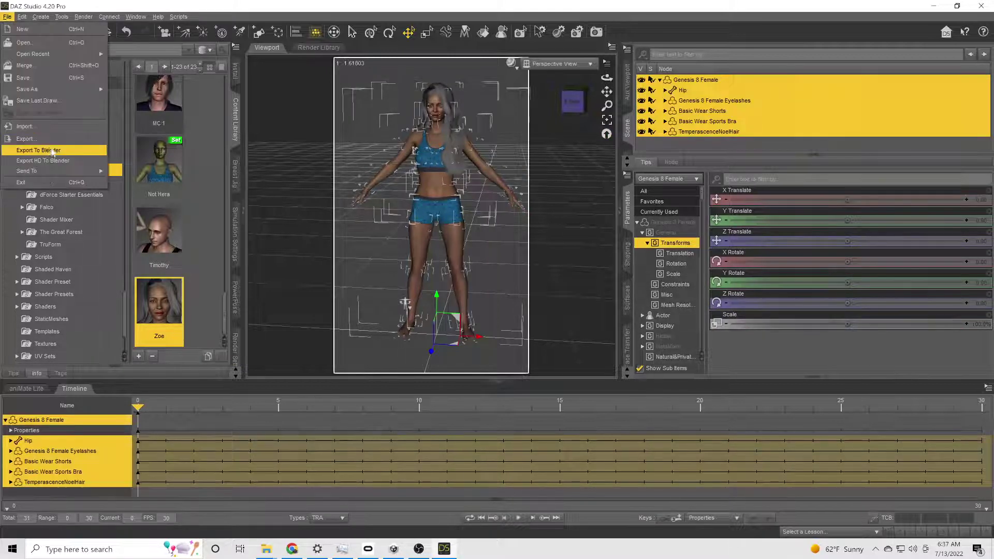
click(31, 138)
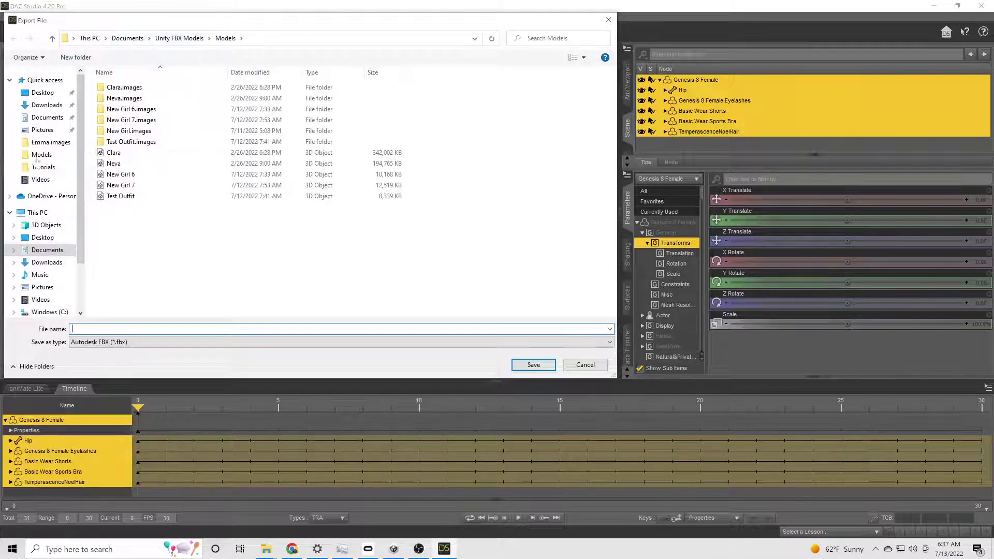
click(41, 93)
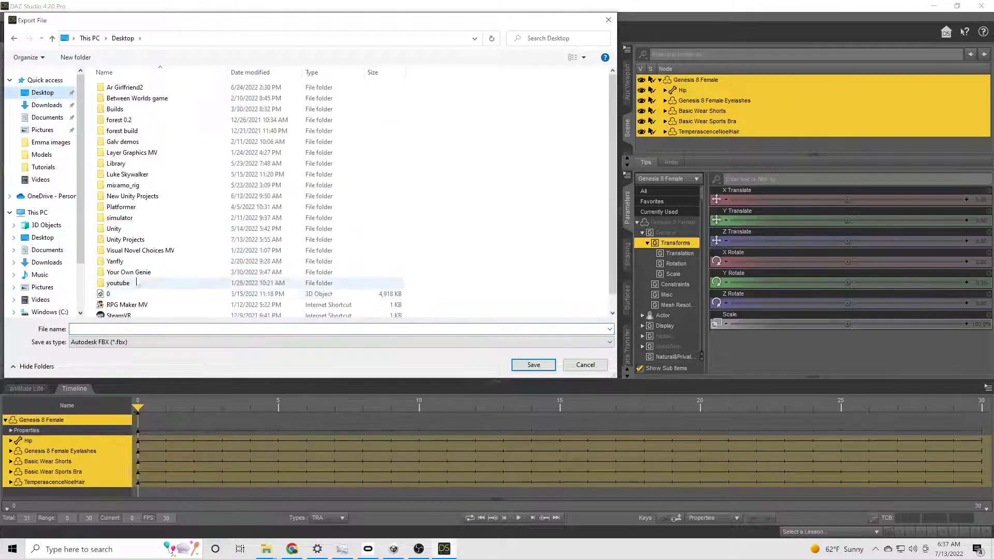
double_click(125, 240)
double_click(119, 98)
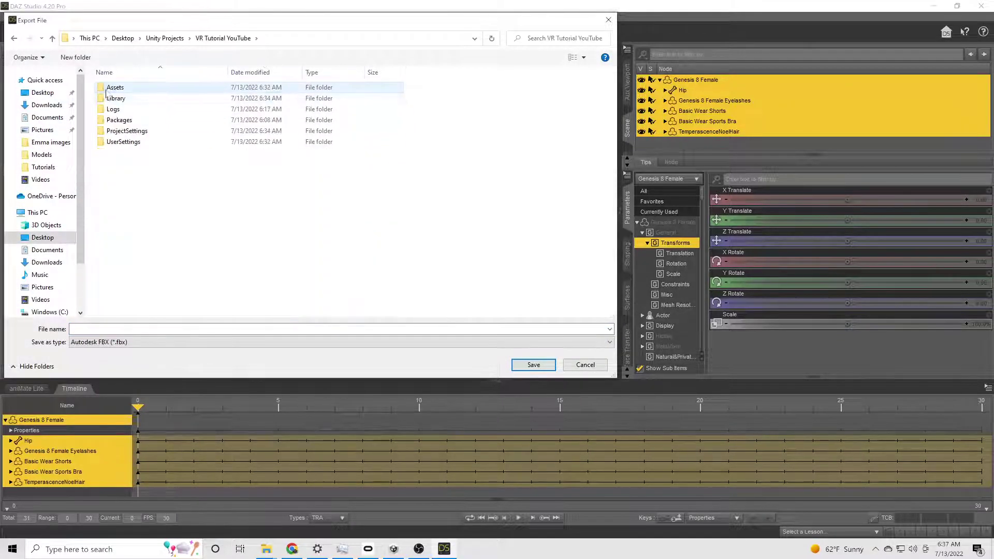
double_click(115, 87)
Step: Create a folder named Characters inside Assets and open it as the export destination
right_click(128, 187)
mouse_move(184, 304)
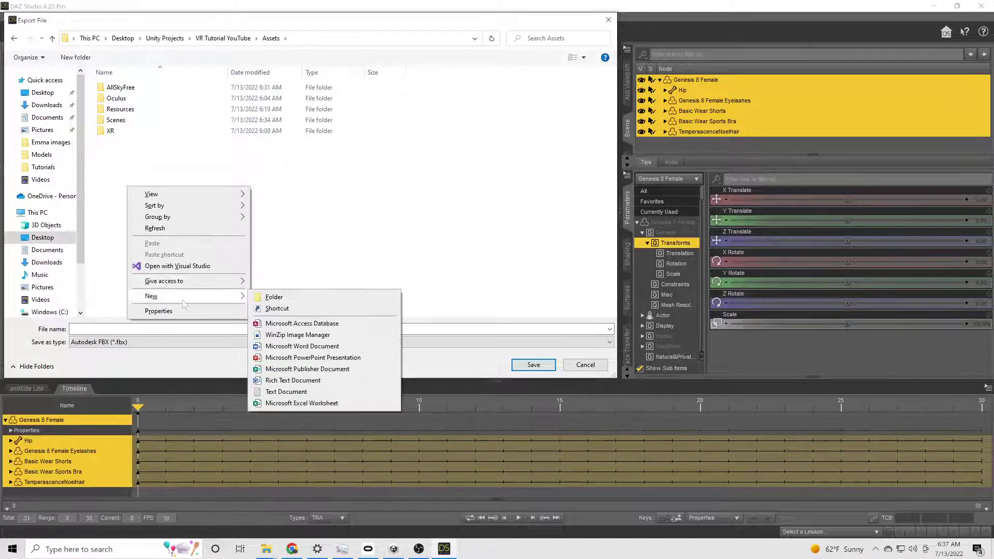
click(287, 295)
text(Characters)
key(Return)
double_click(121, 98)
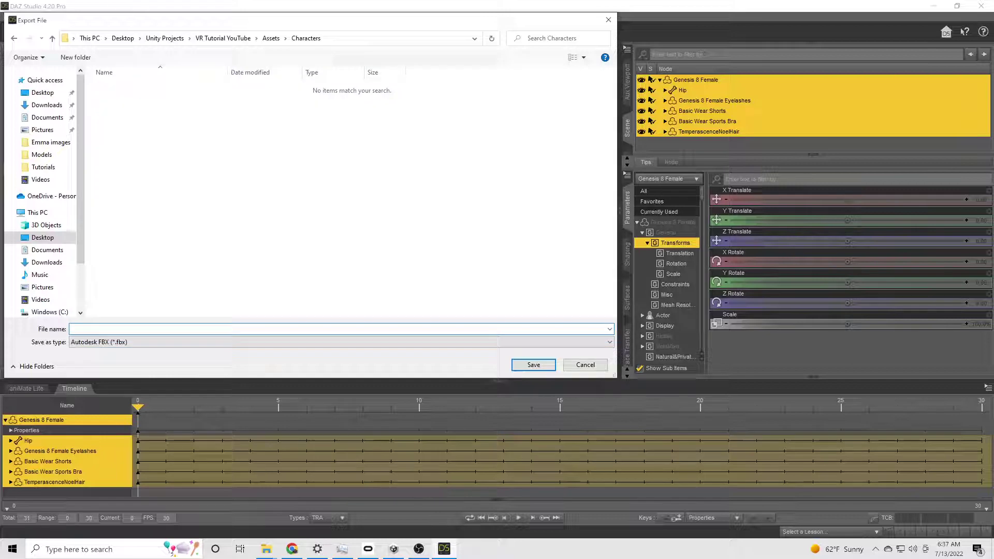
Step: Save the FBX export as Zoe in the Characters folder with Merge Clothing into Figure Skeleton turned off
click(533, 364)
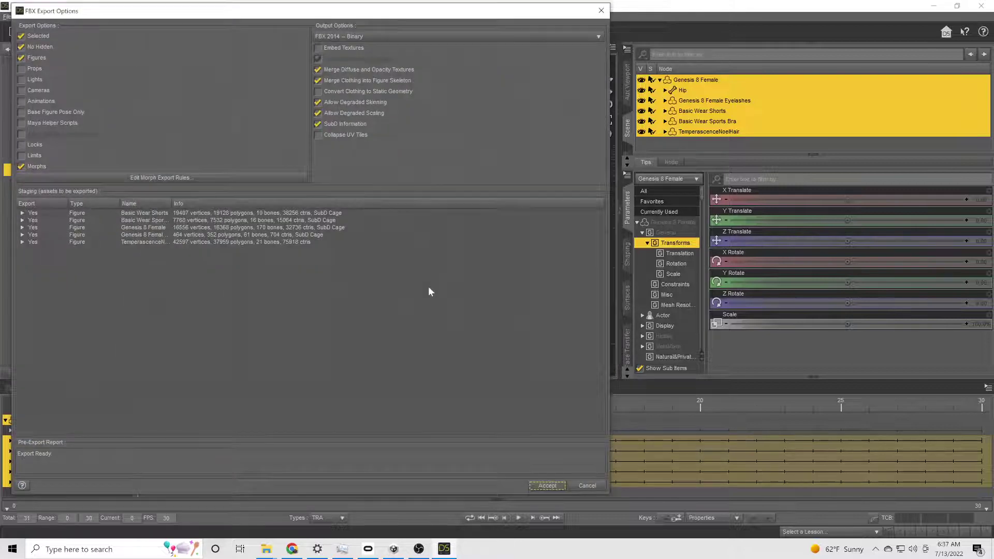
click(343, 81)
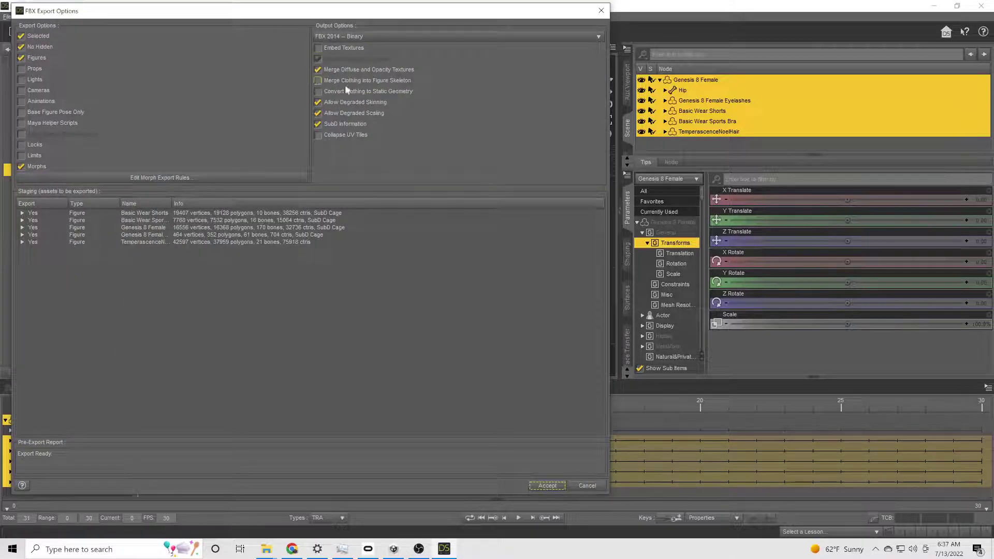
click(547, 486)
Step: Switch to Unity and place the OVRPlayerController prefab from Oculus > VR > Prefabs on the snowy ground of the scene
mouse_move(443, 549)
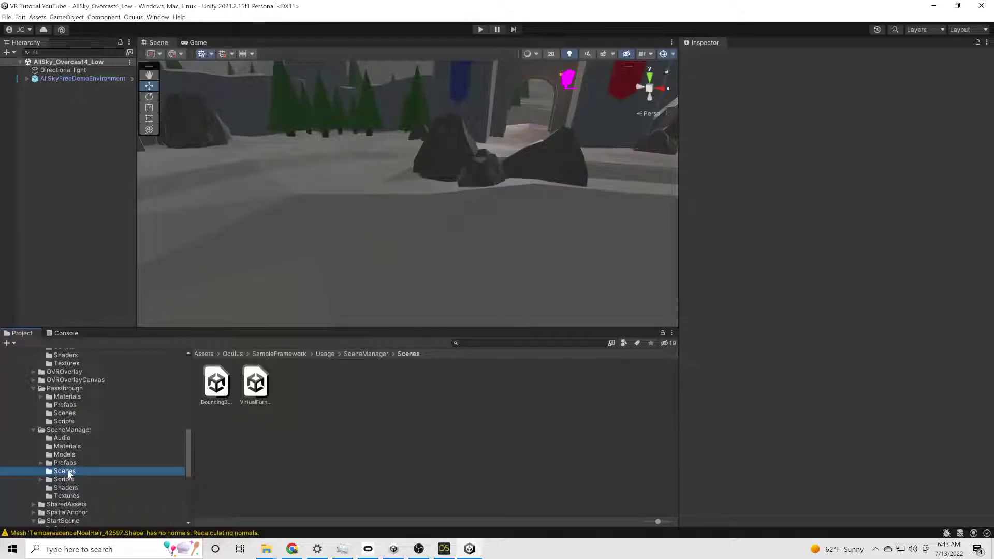
scroll(69, 473, down, 2)
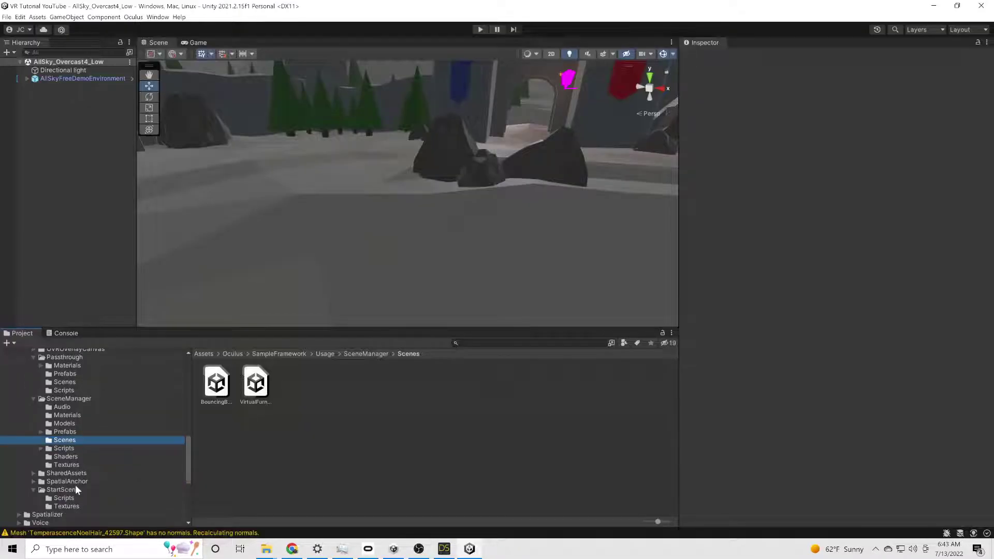
scroll(76, 489, down, 2)
scroll(75, 486, down, 6)
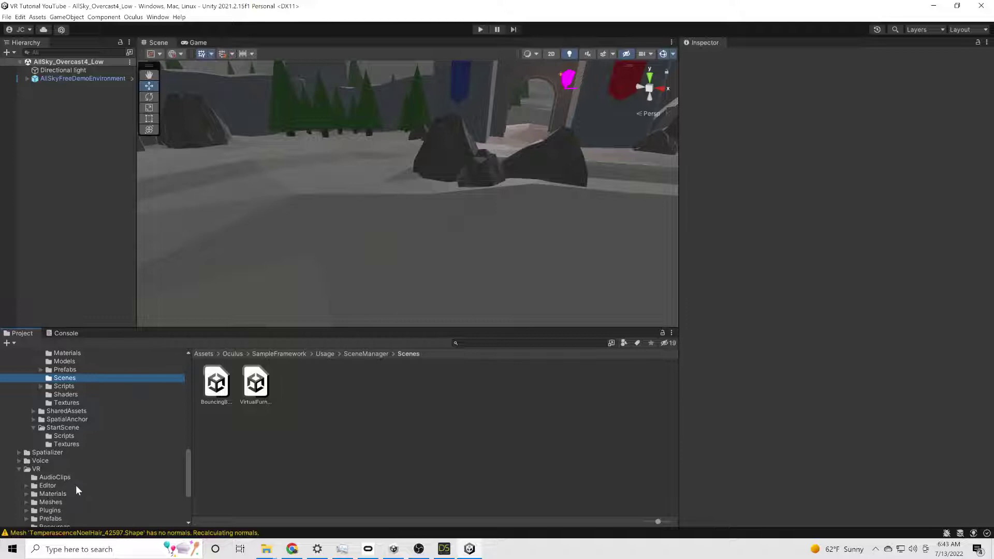
click(43, 458)
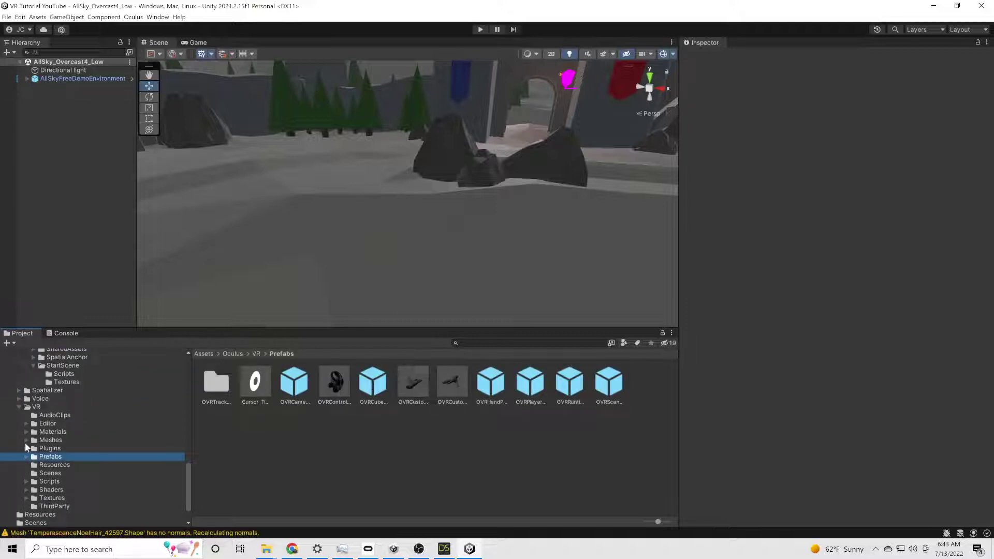
click(538, 388)
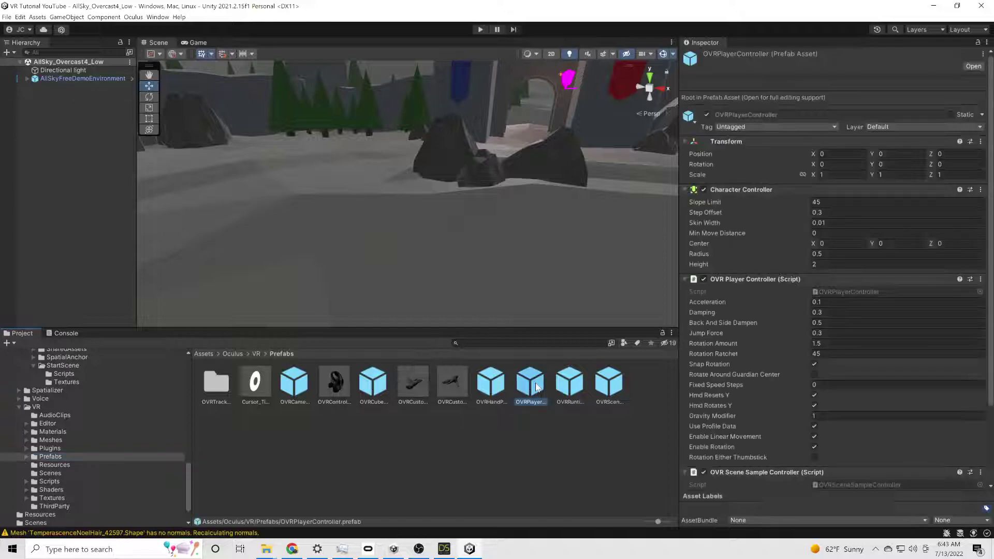
drag(537, 388, 409, 214)
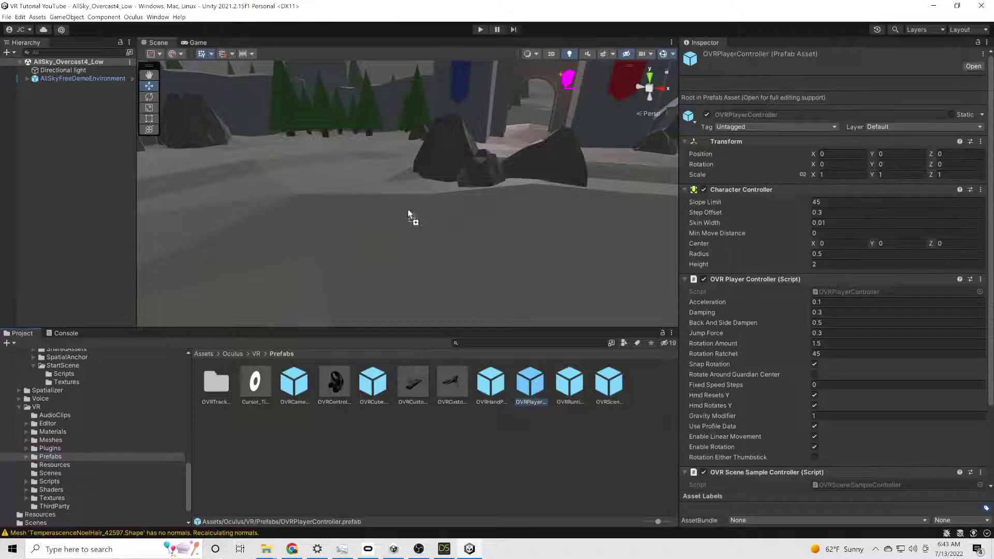
Step: Raise the OVRPlayerController along its vertical axis above the ground
drag(347, 188, 337, 185)
mouse_move(338, 140)
mouse_down()
mouse_move(337, 96)
mouse_move(341, 122)
mouse_up()
click(45, 77)
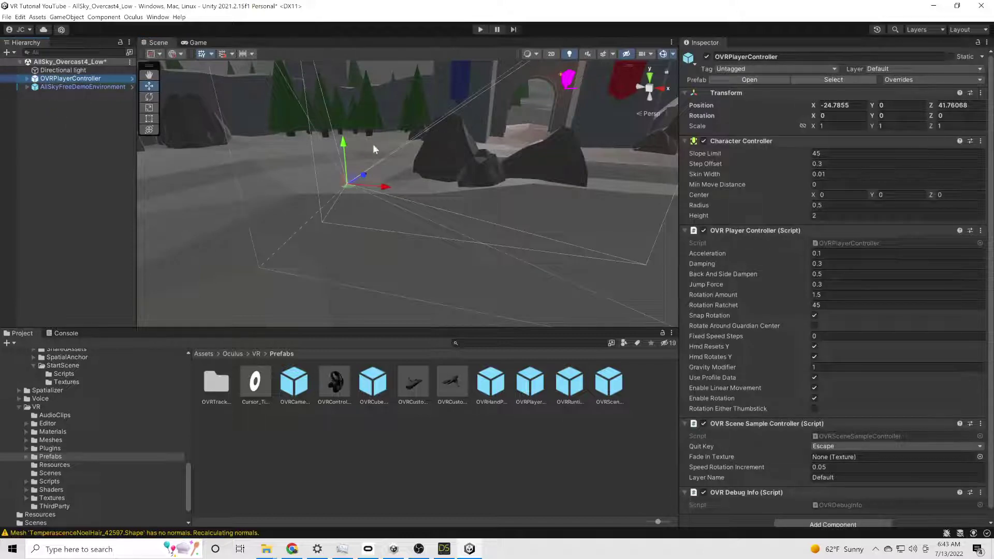
drag(343, 139, 338, 89)
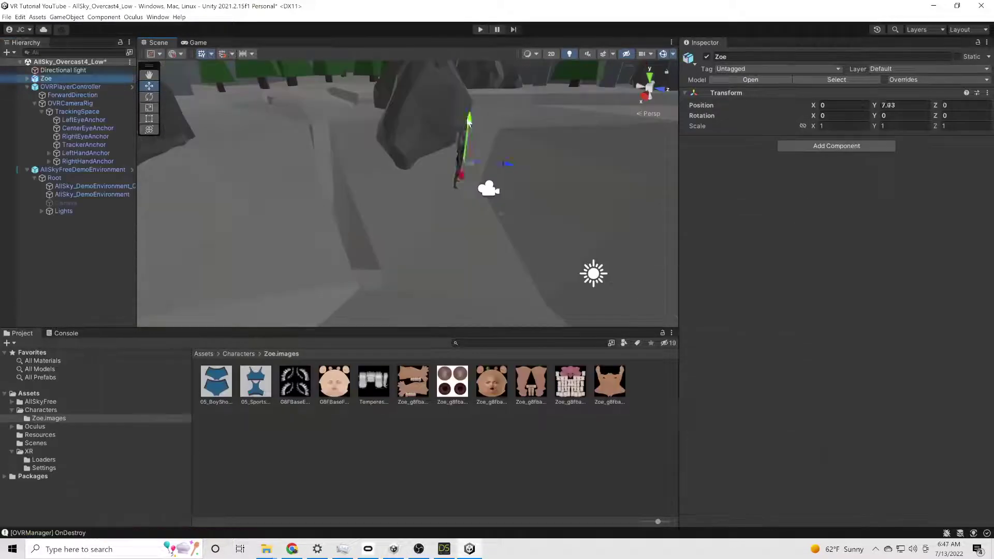
Step: Lower the Zoe character to ground level at about Y 0.2 and move it along X to about -6.34
drag(469, 120, 448, 142)
drag(434, 199, 459, 83)
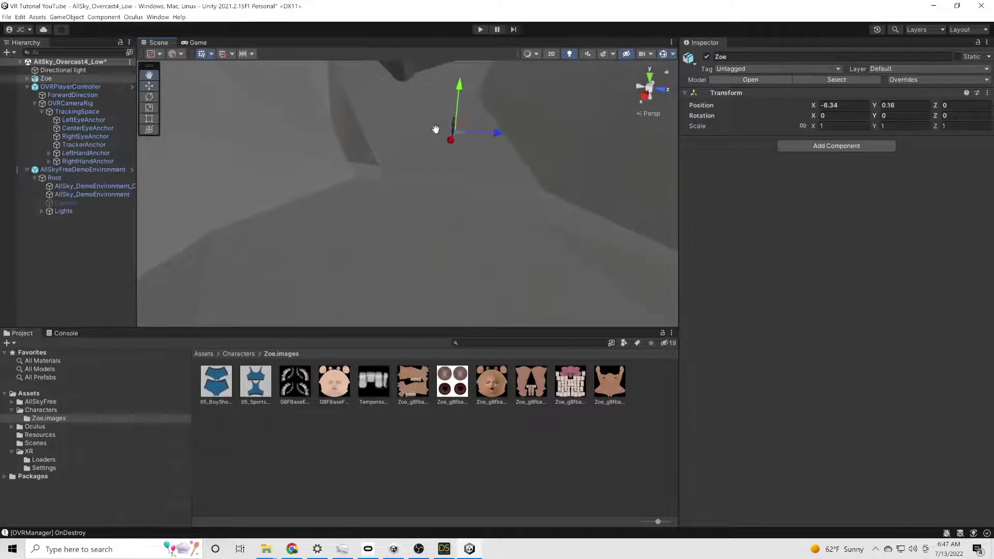
middle_drag(439, 119, 428, 148)
Step: Set the OVRPlayerController's Y position to 1 and move it along X to about -6.07, in line with Zoe
click(51, 87)
click(891, 105)
text(1)
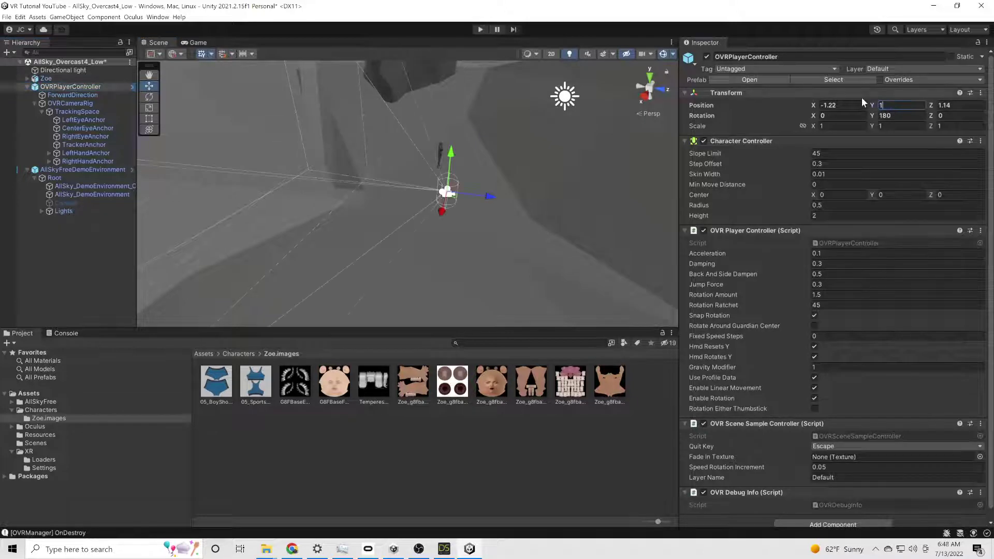
drag(442, 211, 451, 168)
Step: Show the game camera's view and set the OVRPlayerController's Y position to 1.5
click(187, 43)
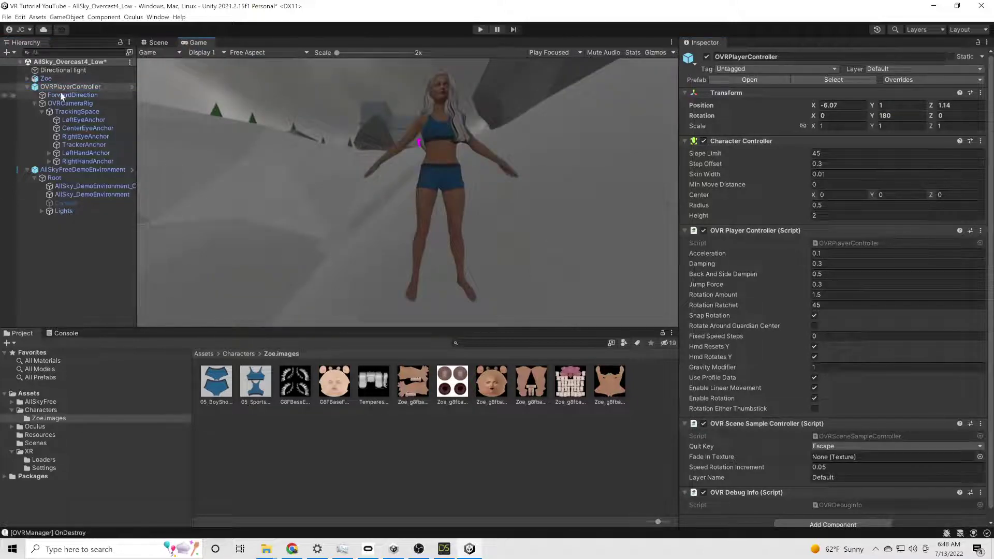
click(901, 105)
text(1.5)
Step: Deactivate the environment's Lights object and set the Directional light's color to a warm white, F6F3E9
click(63, 211)
click(707, 56)
click(52, 70)
click(880, 154)
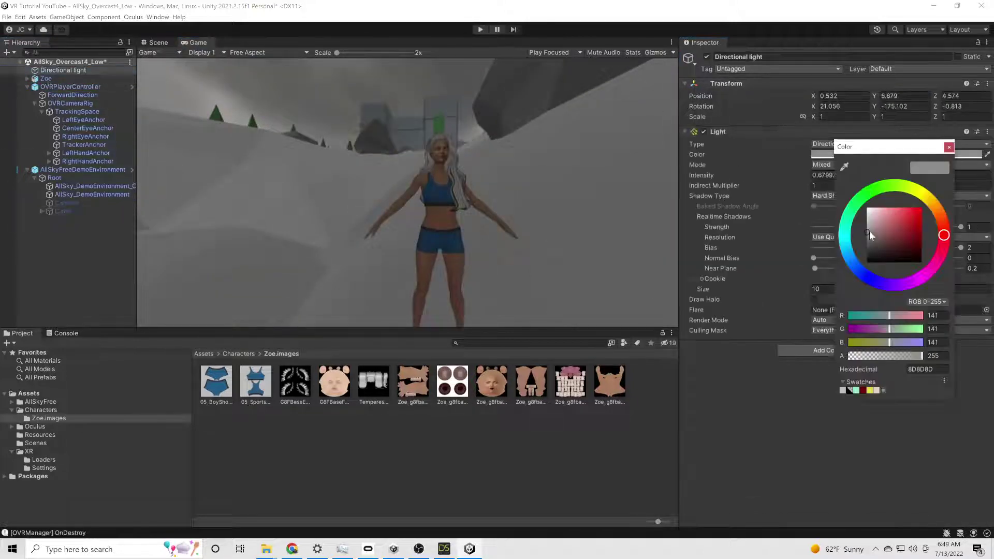
click(929, 199)
drag(870, 231, 870, 210)
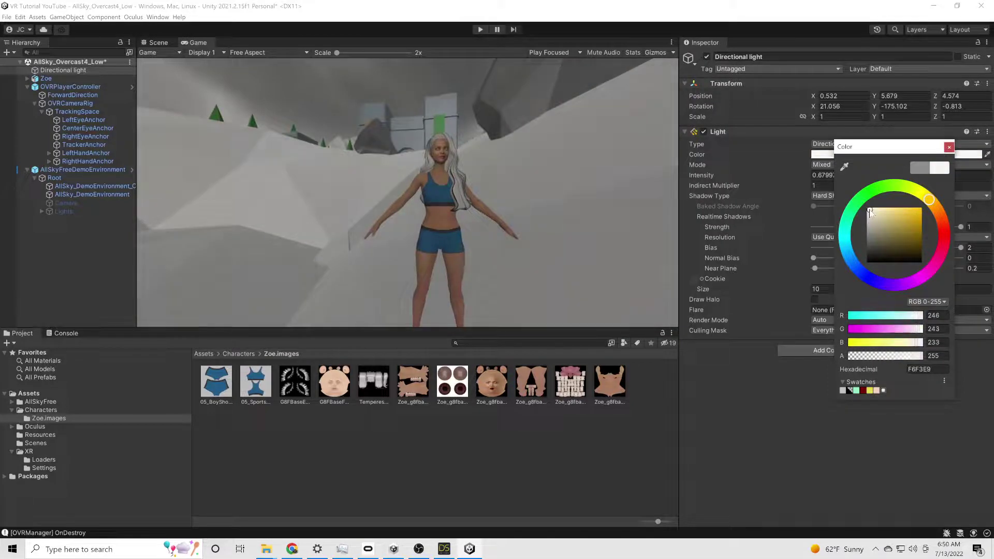
click(608, 161)
Step: Set the Directional light's intensity to 1 and, after trying No Shadows, its shadow type to Hard Shadows
click(849, 175)
text(1)
click(849, 199)
click(843, 206)
click(844, 195)
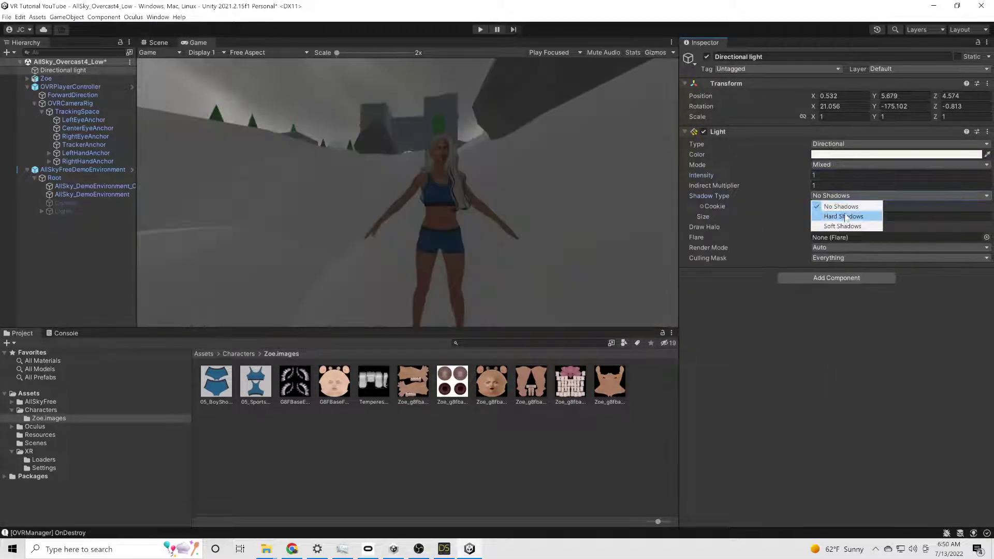
click(845, 216)
Step: Rotate the Directional light to about X 3.2 and Y -174.1
drag(874, 106, 876, 107)
drag(814, 106, 747, 106)
click(7, 17)
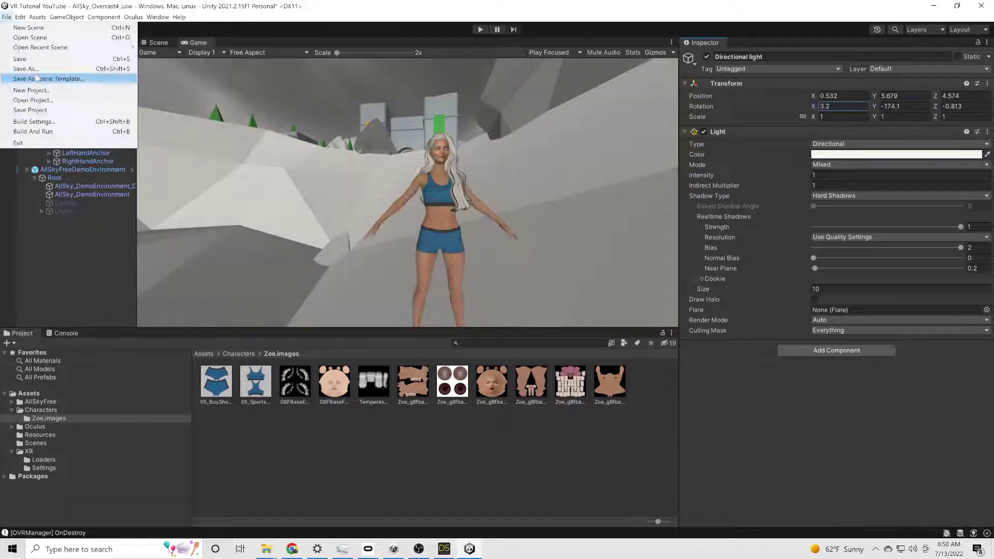
key(Escape)
Step: Darken the Directional light's color slightly to about D9D5C8 and run the scene in play mode
click(871, 154)
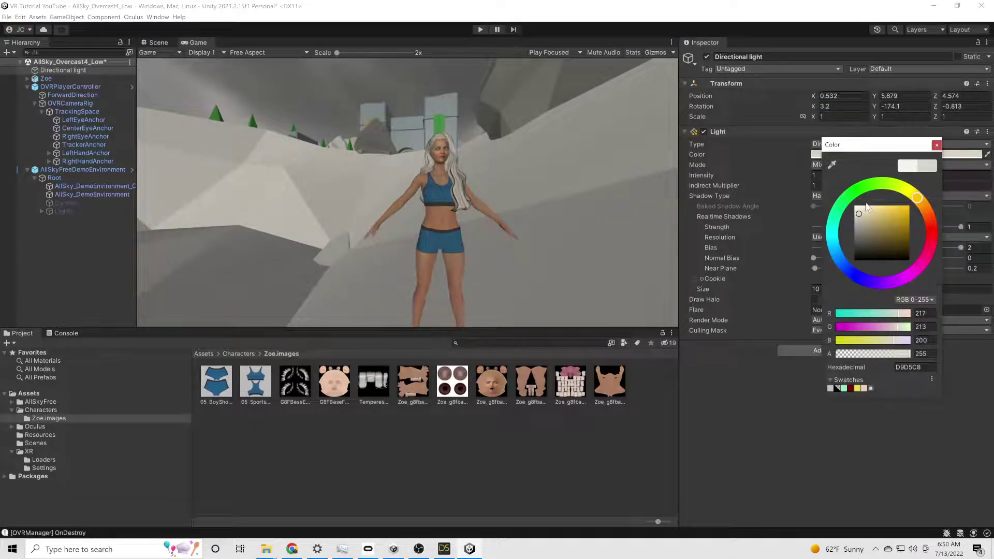
click(715, 431)
click(480, 30)
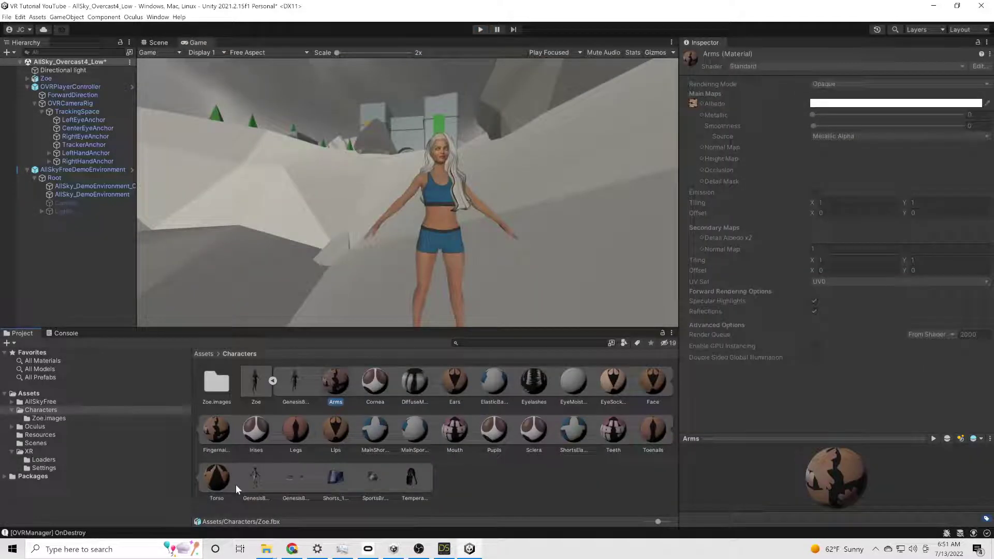
Step: Select all materials embedded in the Zoe model, from Arms to Torso, and duplicate them as separate assets in the Characters folder
shift+click(221, 479)
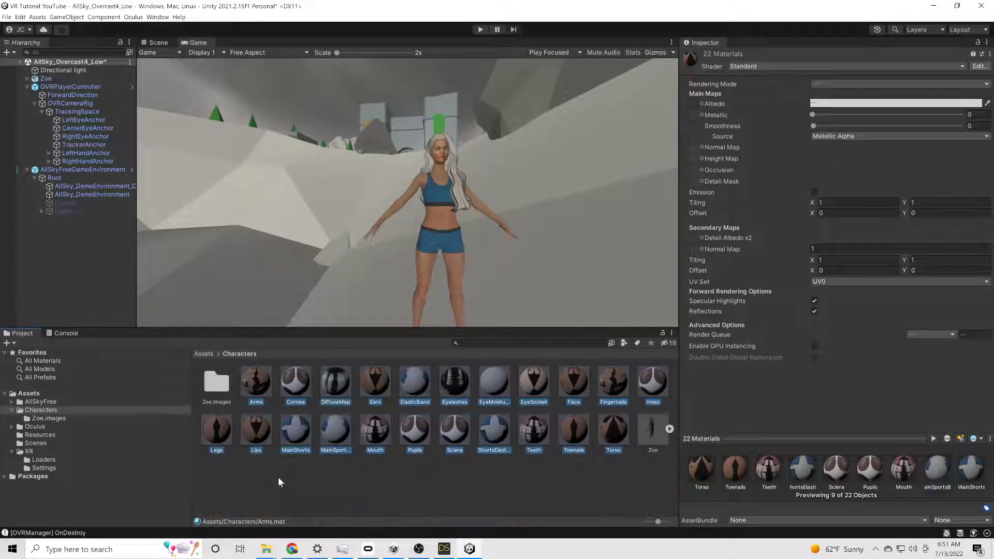
click(261, 380)
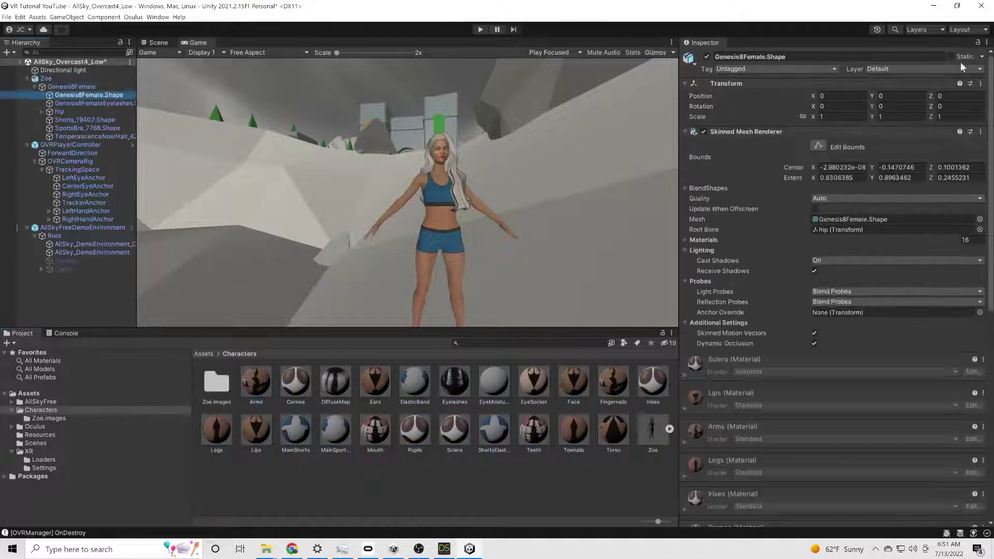
Step: Add a second Inspector beside the one for Genesis8Female.Shape and assign the duplicated Torso, Face, Lips, Ears and Legs materials to their matching elements
right_click(697, 43)
click(881, 173)
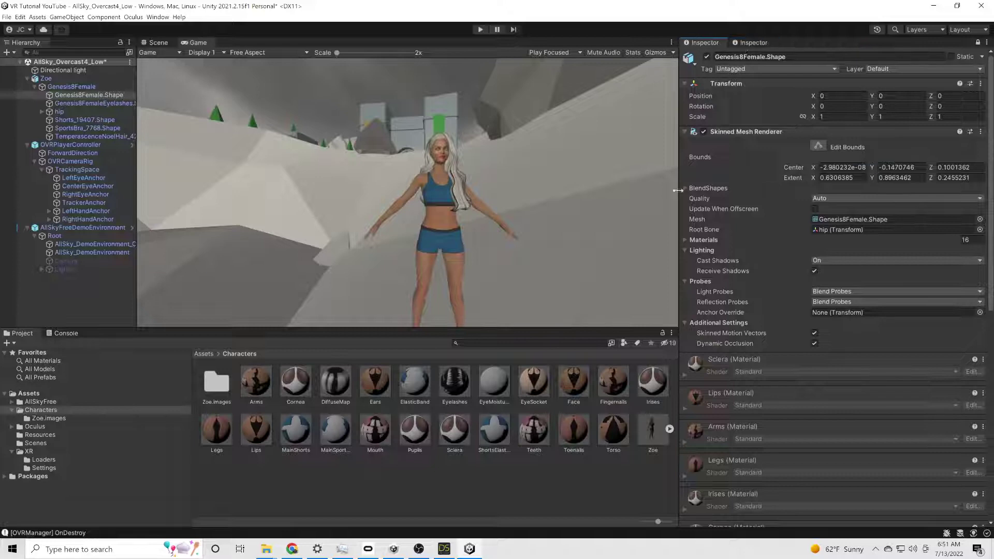
drag(612, 430, 834, 197)
drag(573, 382, 834, 207)
drag(255, 430, 834, 218)
drag(375, 382, 834, 239)
drag(217, 430, 834, 249)
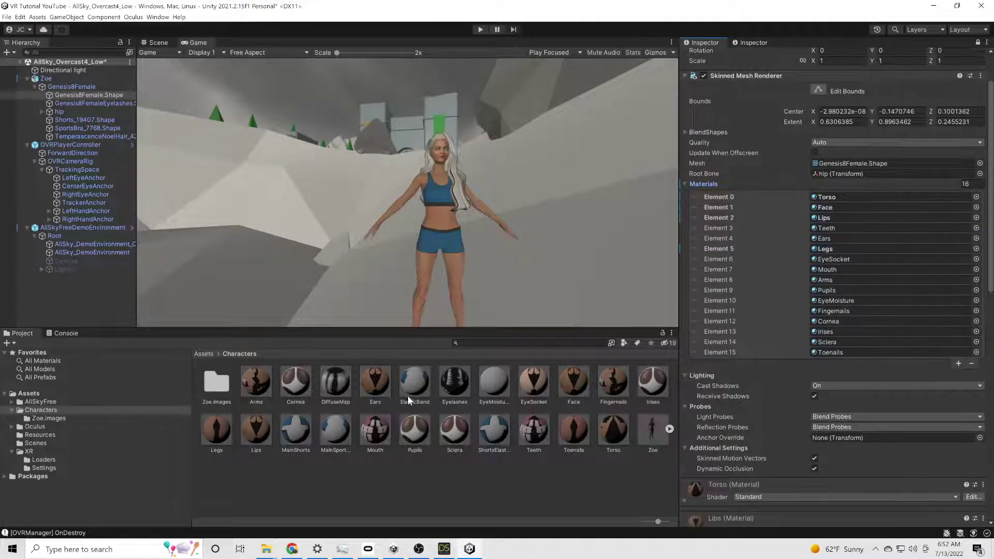
Step: Assign the remaining duplicated materials, including Mouth, Arms, Pupils, EyeMoisture, Fingernails and Sclera, to their matching elements of Genesis8Female.Shape
drag(375, 435, 834, 269)
drag(256, 383, 834, 280)
drag(414, 430, 834, 290)
drag(494, 382, 832, 302)
drag(613, 382, 833, 311)
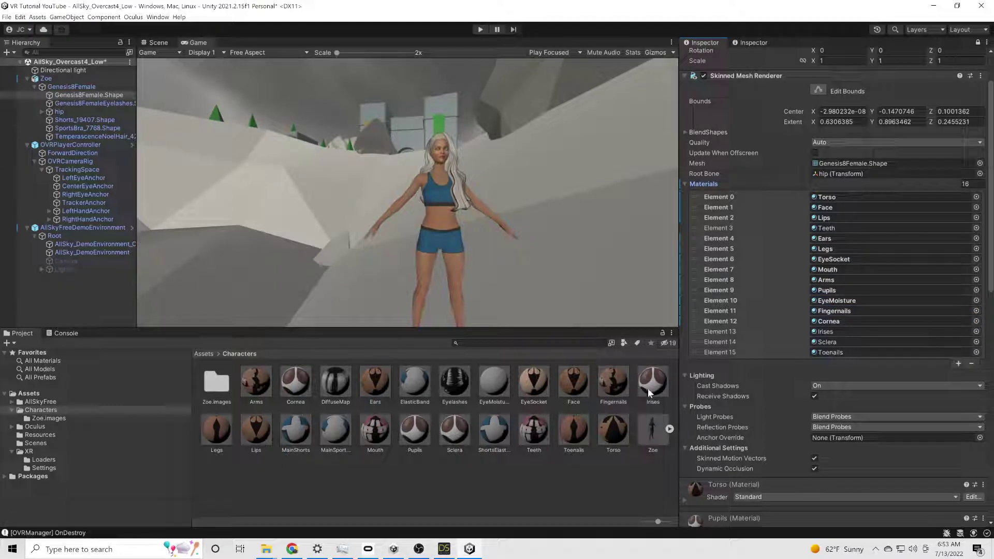
drag(446, 438, 829, 342)
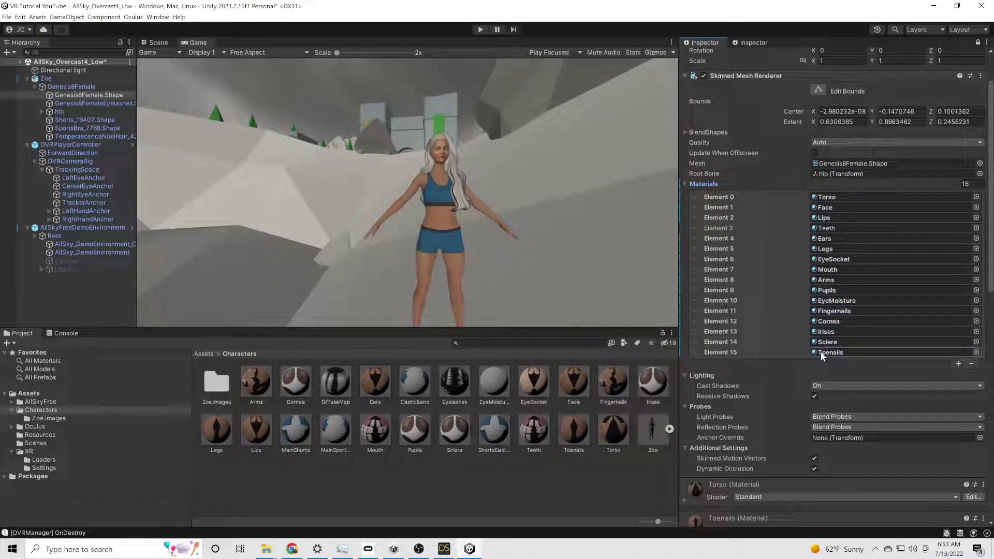
Step: Expand Zoe's skeleton from the hip up to the head bone and frame a front close-up of the face in the scene
click(42, 111)
click(50, 120)
click(56, 128)
click(64, 137)
click(71, 144)
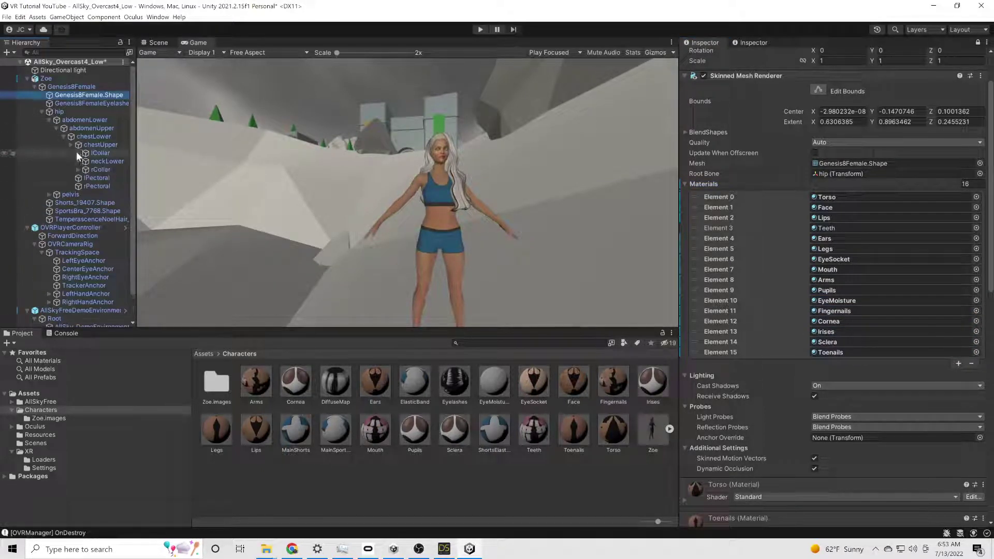
click(79, 161)
click(86, 169)
double_click(107, 178)
alt+drag(380, 180, 259, 182)
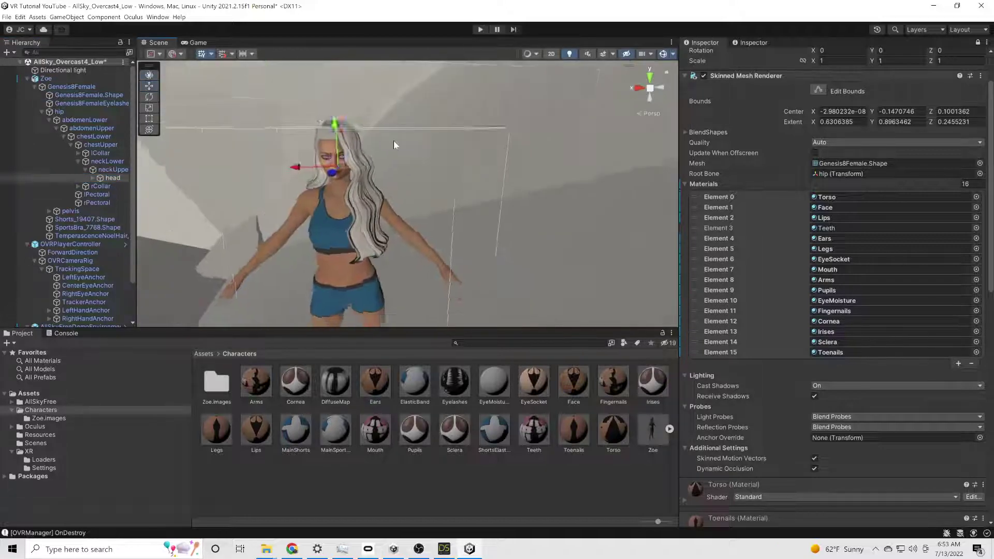
scroll(362, 171, up, 5)
middle_drag(395, 140, 435, 177)
Step: Make the Cornea material see-through using Transparent rendering mode and a lowered alpha on its albedo color
scroll(773, 443, down, 15)
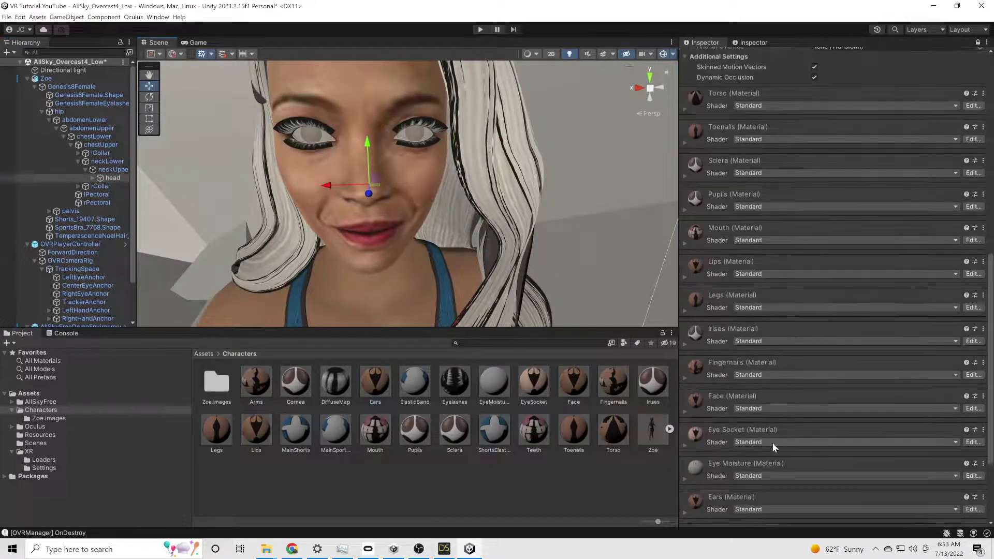
click(838, 413)
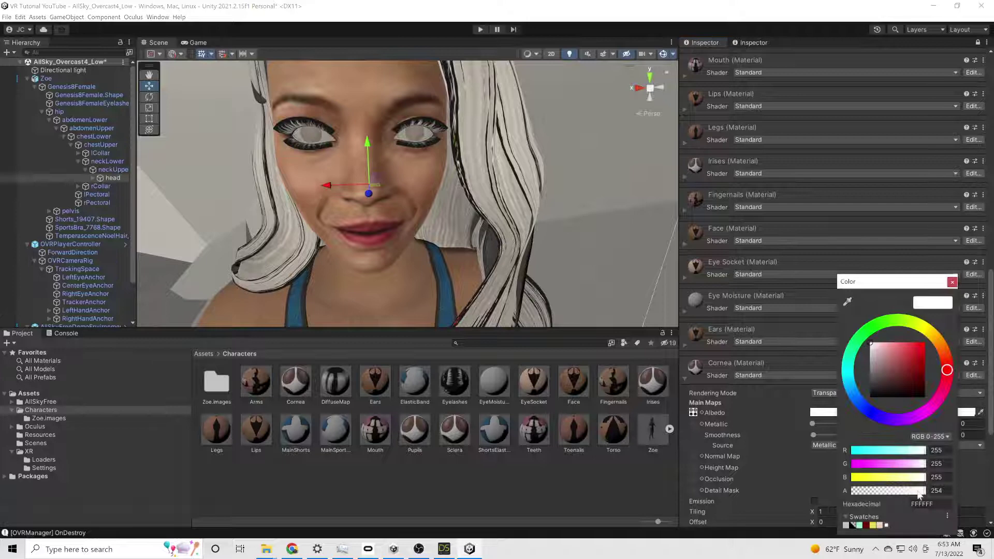
click(951, 282)
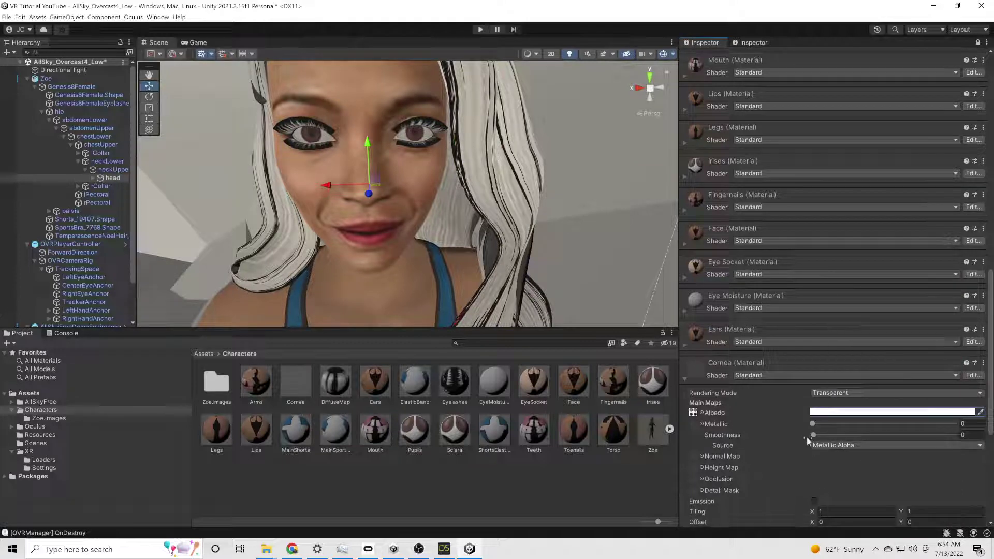
click(685, 379)
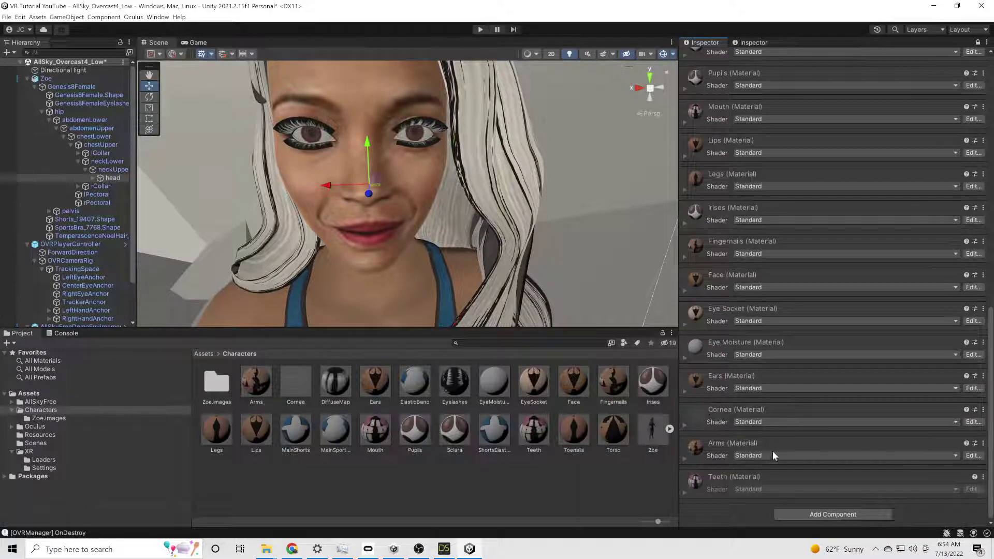
Step: Try Transparent rendering mode on the Irises material and check its albedo color
click(685, 224)
click(852, 259)
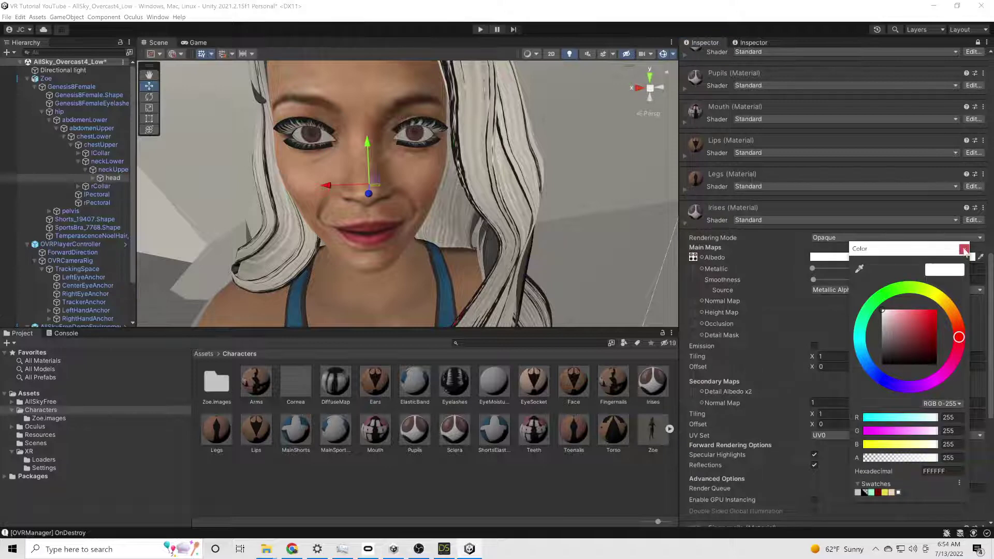
click(834, 238)
click(834, 279)
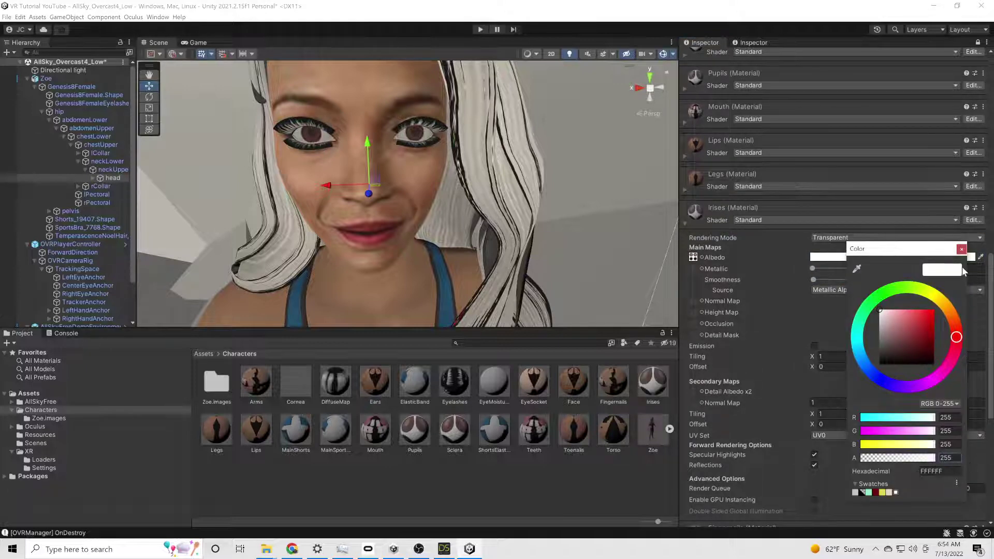
click(962, 249)
Step: Compare the Opaque and Cutout rendering modes on the Irises material and set it to Fade
click(834, 238)
click(834, 248)
click(834, 240)
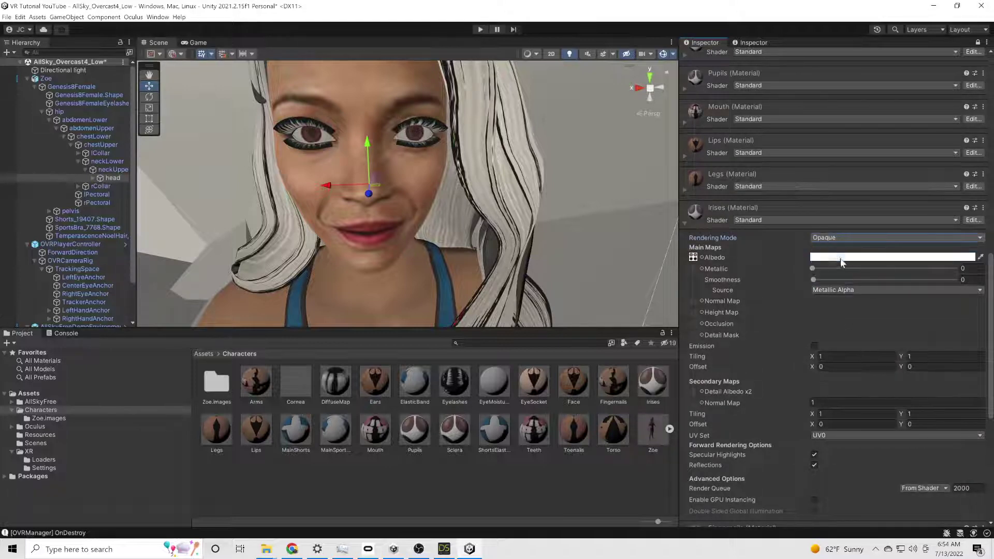
click(833, 257)
click(831, 238)
click(840, 265)
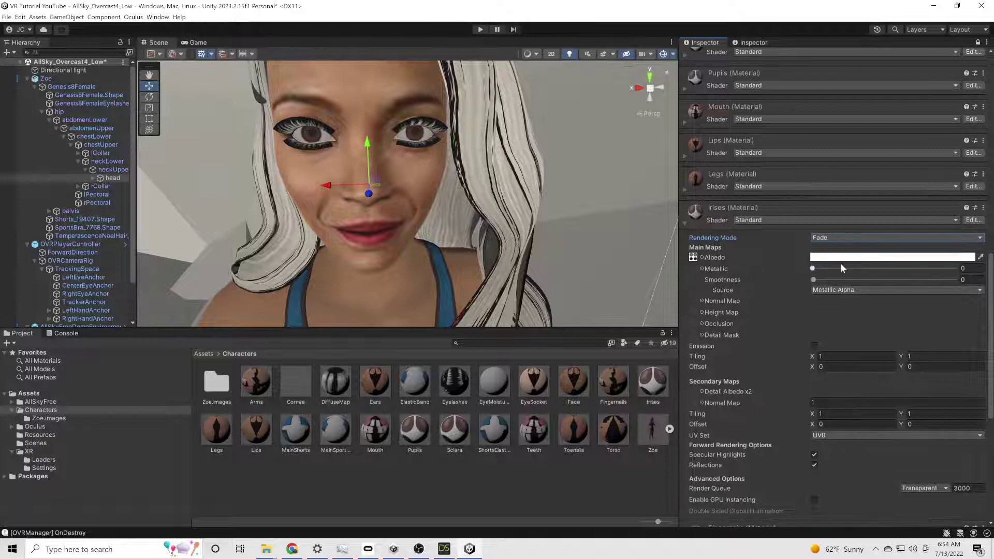
Step: Give the Eye Moisture material the eye texture from the Zoe.images folder as its albedo map and set the albedo color to white
click(683, 224)
click(685, 357)
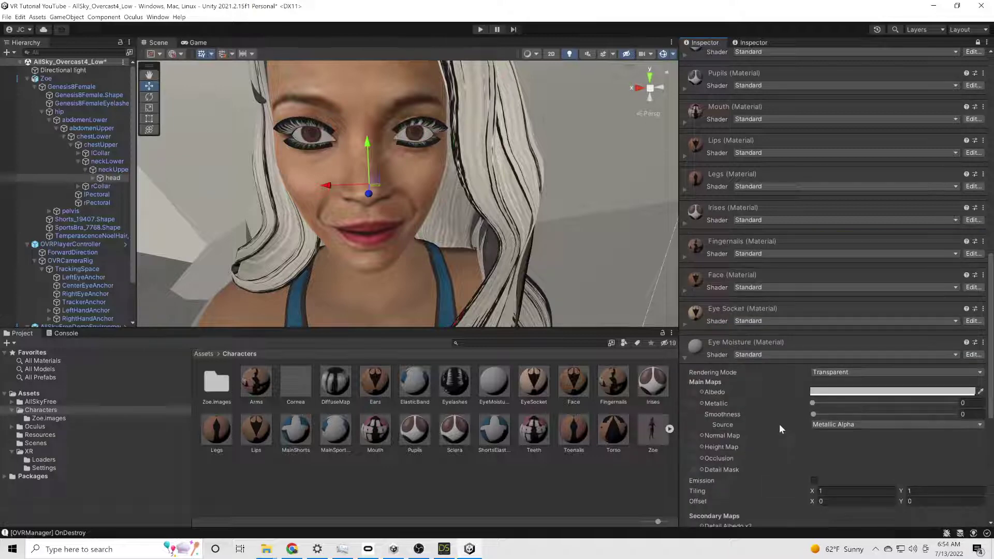
double_click(216, 383)
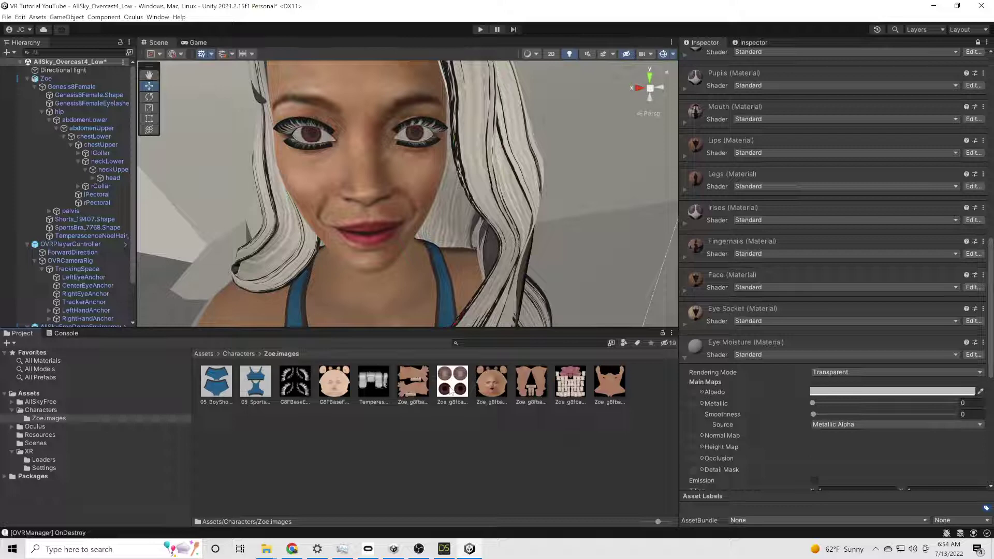
click(891, 392)
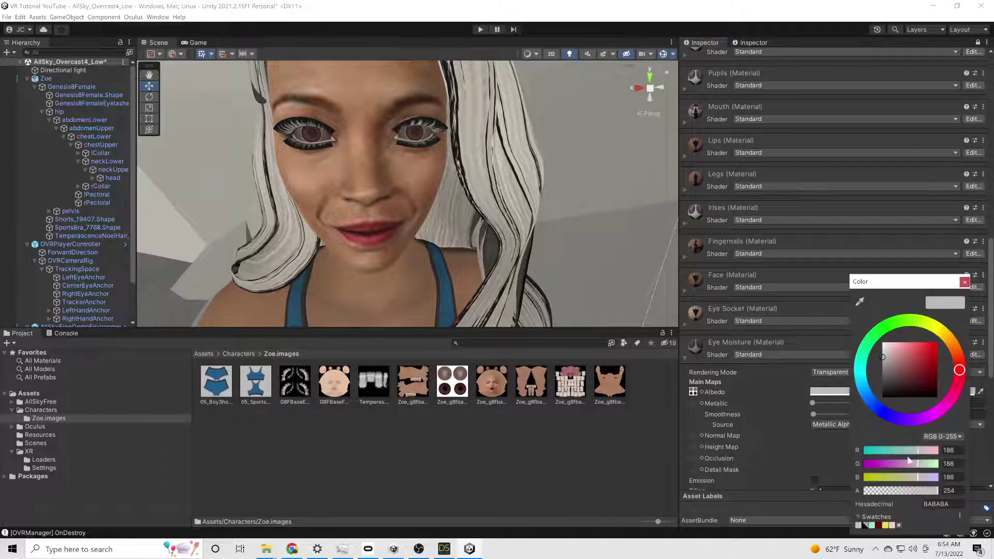
click(882, 343)
click(964, 283)
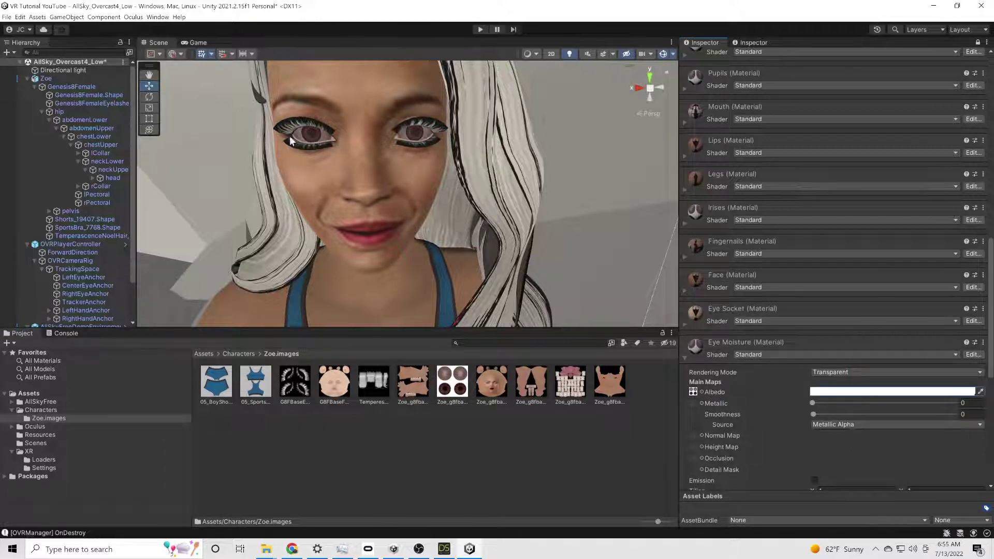
Step: Assign the Eyelashes and EyeMoisture materials from the Characters folder to Elements 0 and 1 of the Genesis8FemaleEyelashes.Shape mesh
scroll(776, 217, up, 15)
click(237, 355)
scroll(806, 126, up, 4)
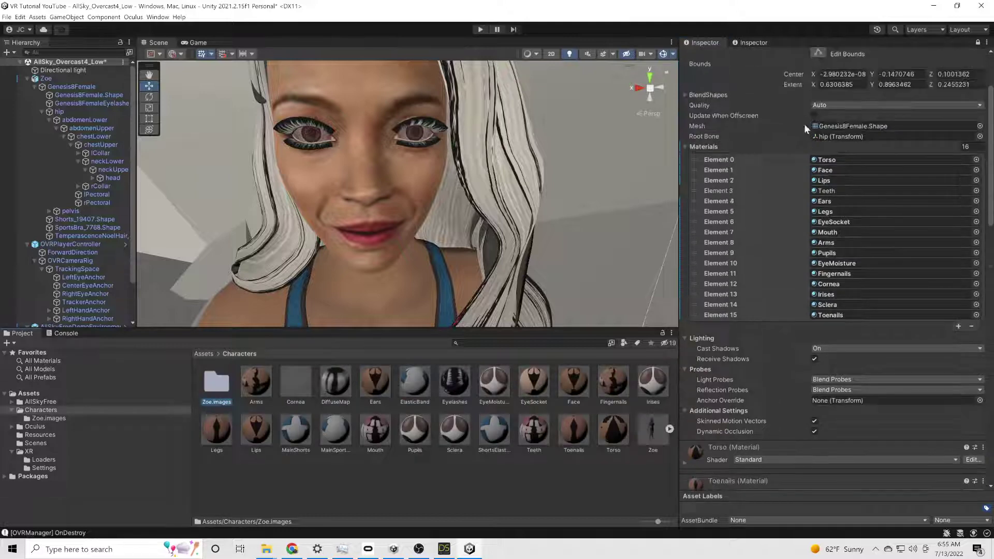
scroll(723, 183, up, 3)
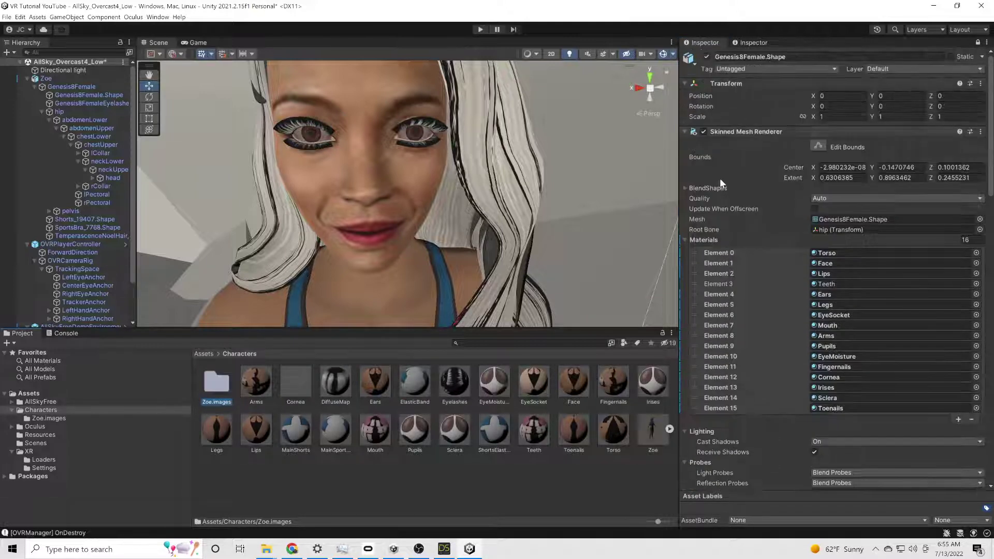
click(752, 43)
click(65, 103)
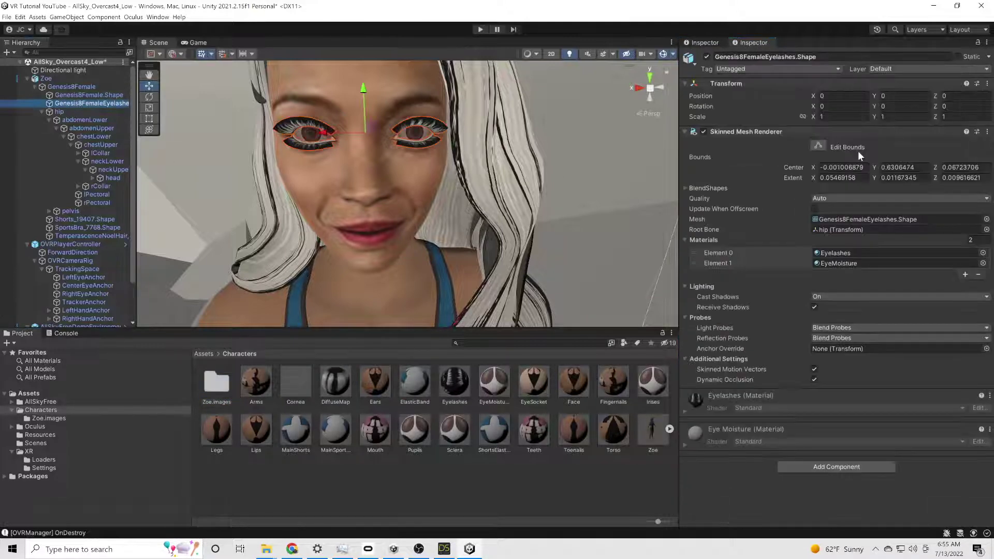
drag(450, 388, 843, 253)
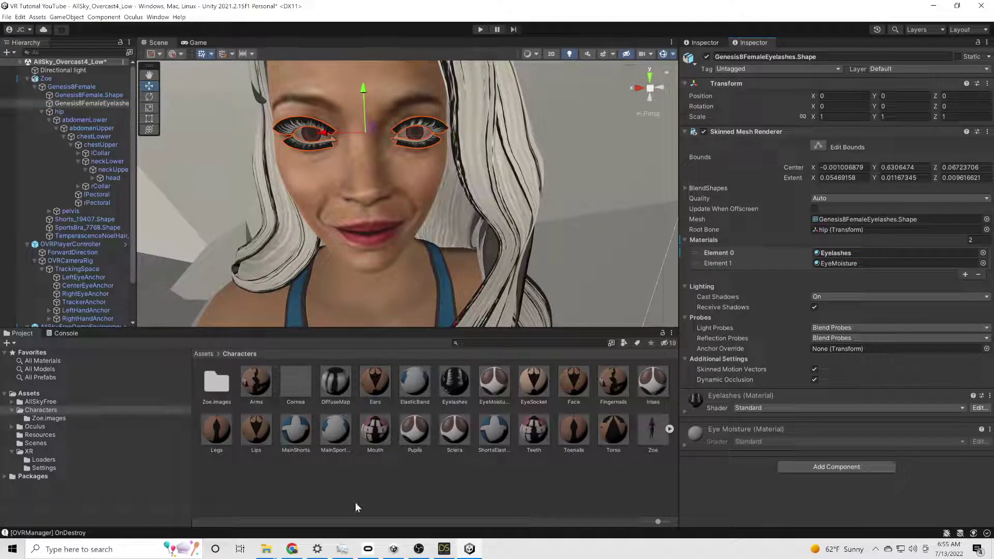
drag(495, 385, 835, 250)
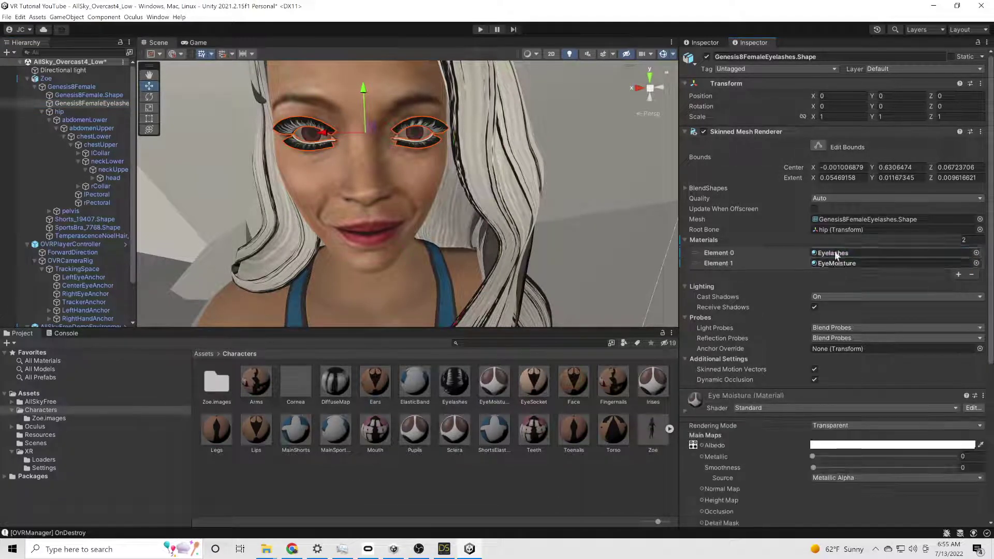
Step: Set the albedo color of the Eyelashes material to black
scroll(719, 447, down, 3)
click(686, 356)
click(686, 443)
click(840, 402)
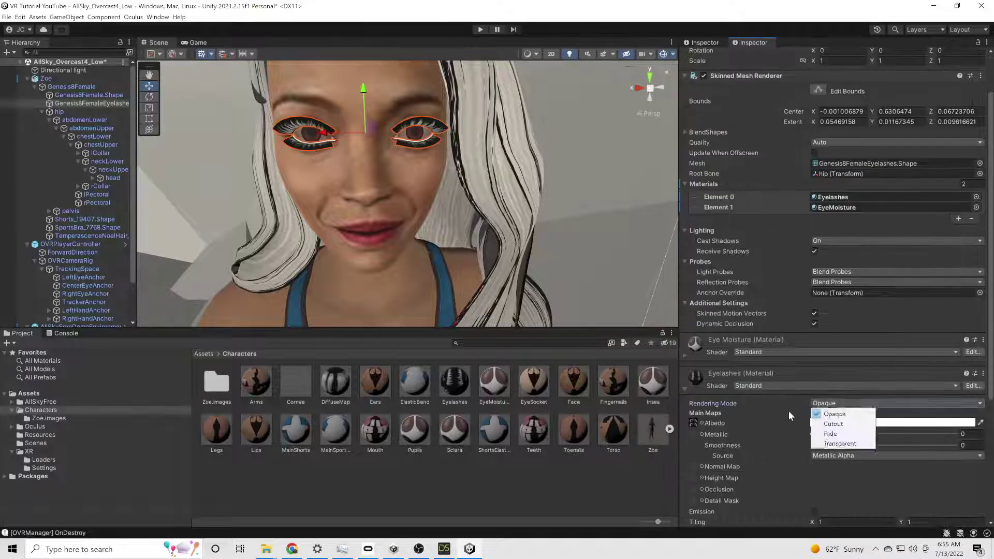
click(790, 412)
click(862, 421)
drag(900, 348, 948, 396)
click(977, 281)
Step: Compare the Fade and Cutout rendering modes on the Eyelashes material, set it to Fade and collapse the eyelash mesh settings
click(839, 403)
click(854, 434)
click(841, 404)
click(835, 423)
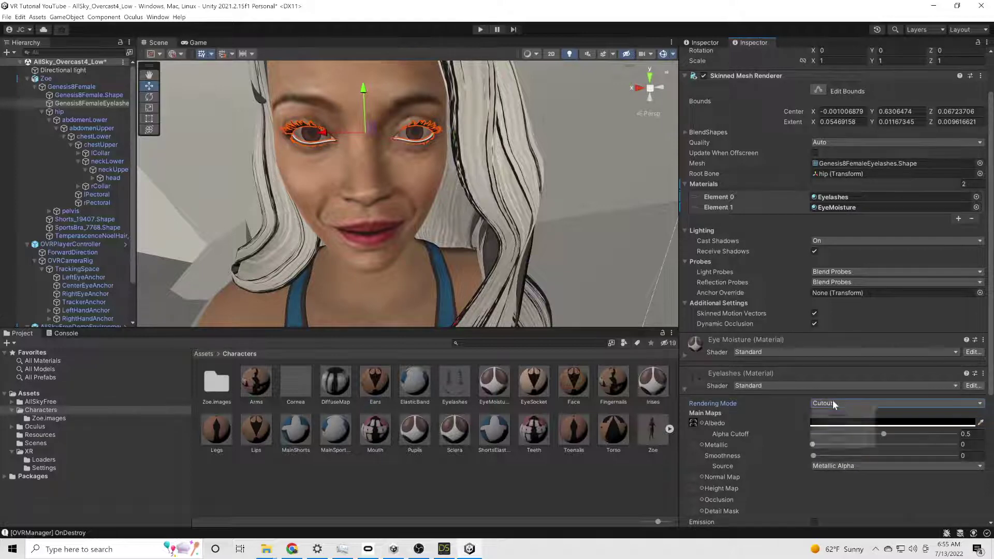
click(833, 403)
click(835, 434)
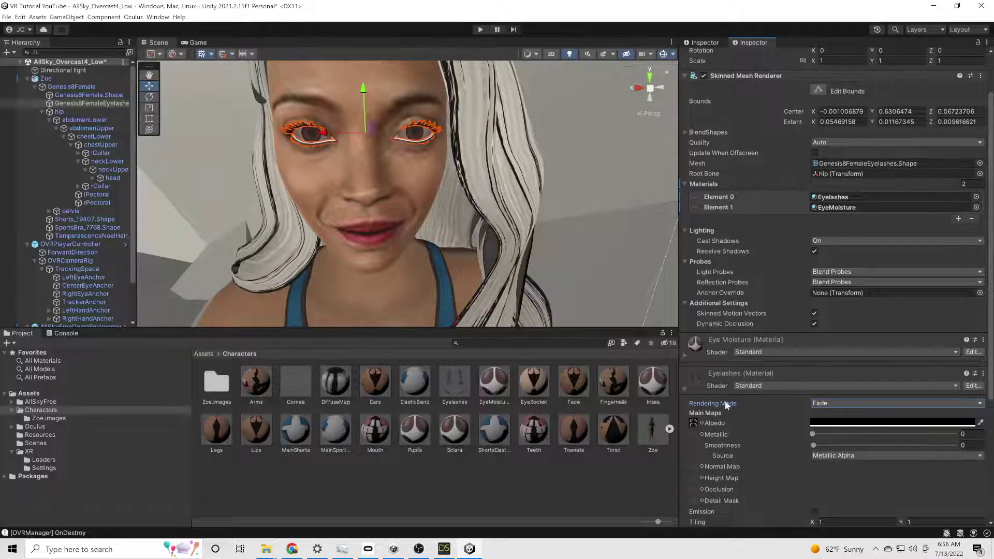
click(94, 96)
click(91, 104)
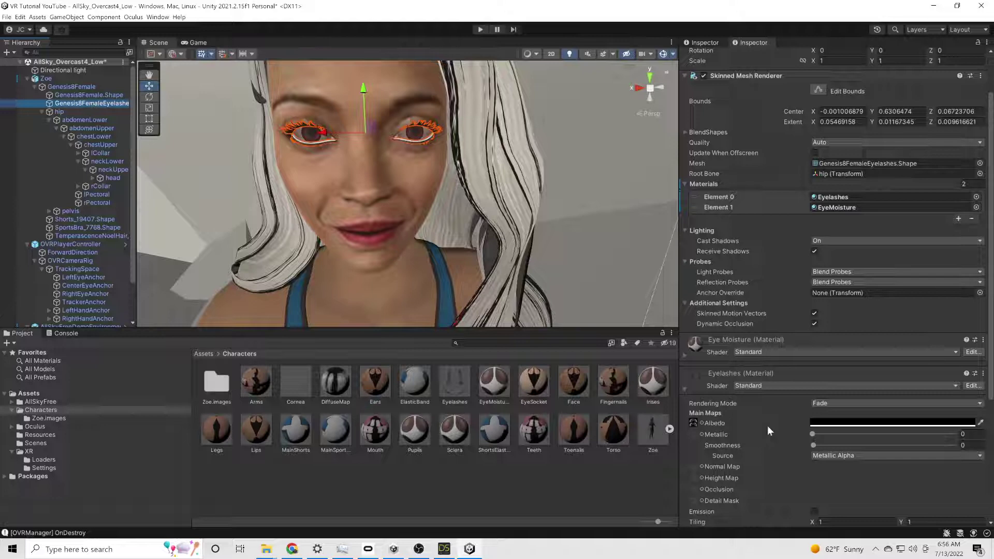
click(686, 392)
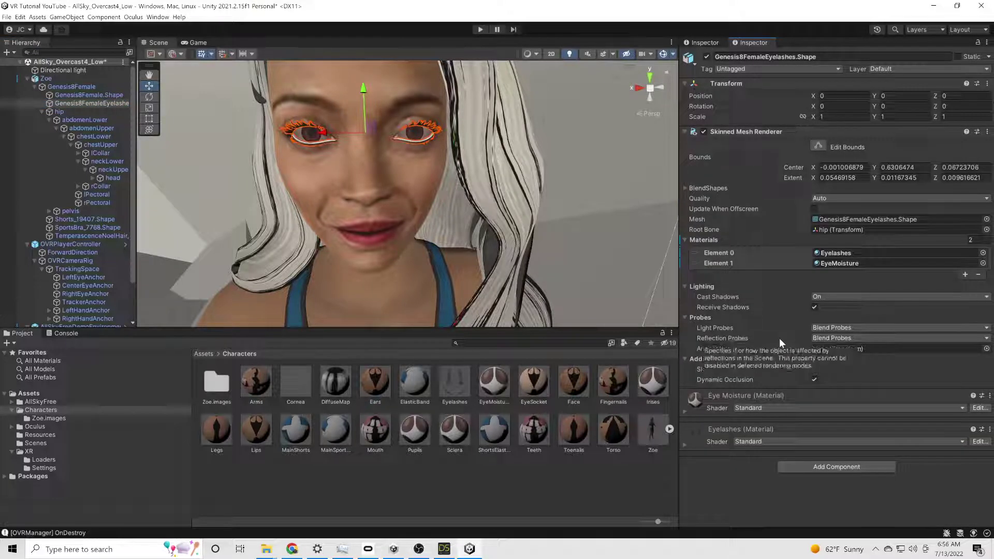
click(686, 132)
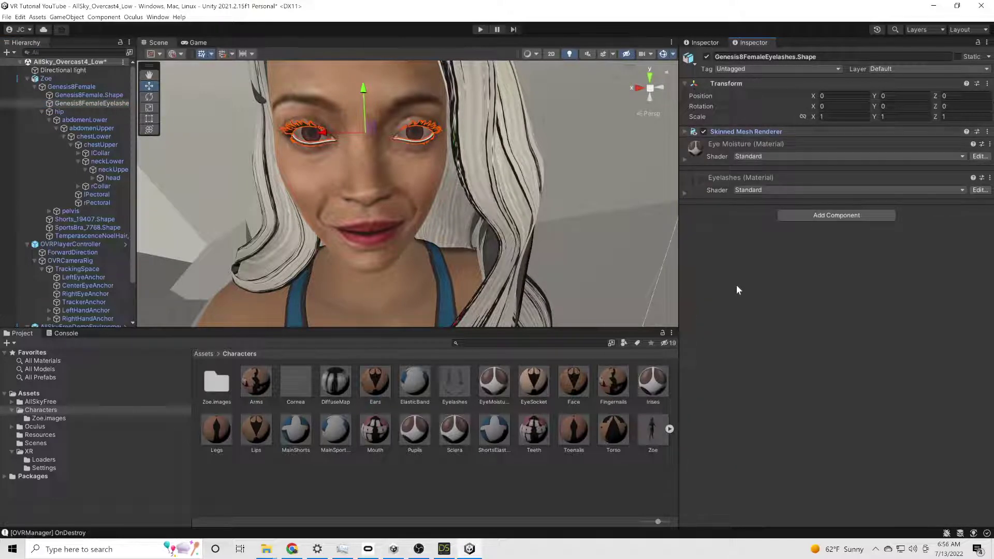
Step: Set the Z SEE Smile Cheek blend shape of the Genesis8Female.Shape body mesh to 72.8
scroll(362, 170, down, 6)
mouse_move(362, 170)
middle_down()
mouse_move(361, 159)
mouse_move(365, 177)
middle_up()
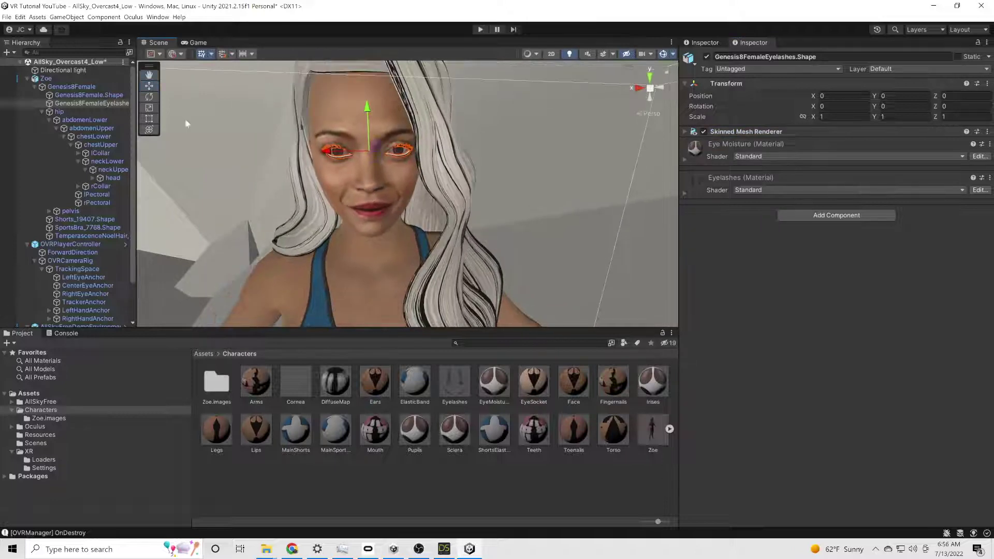
click(67, 96)
click(684, 132)
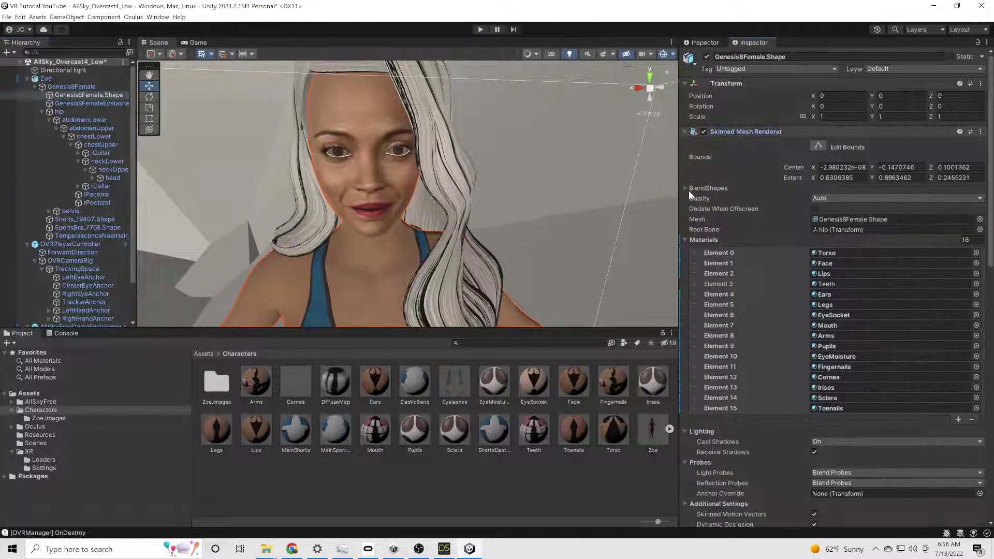
drag(845, 262, 924, 262)
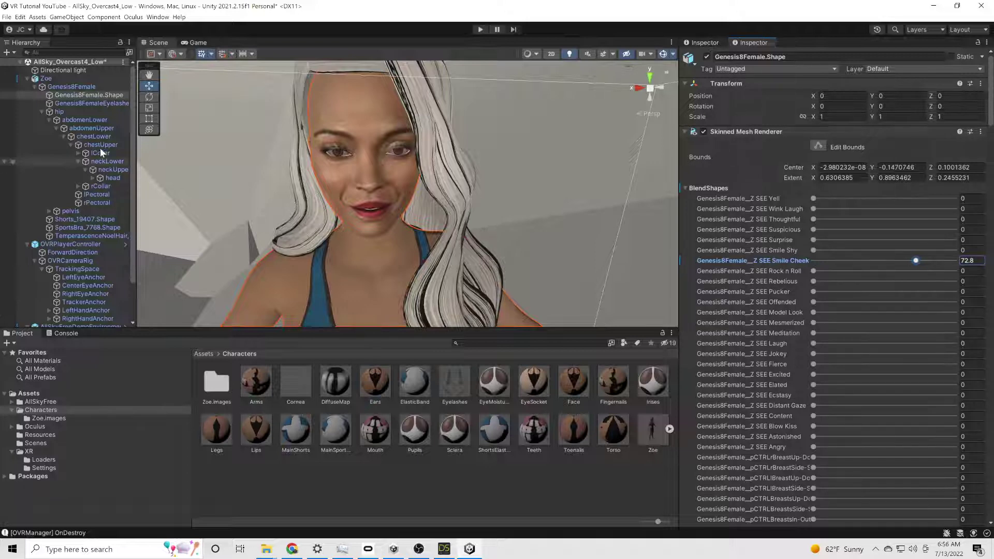
Step: Assign the DiffuseMap material from the Characters folder to the TemperascenceNoelHair mesh and expand the material's properties
click(42, 112)
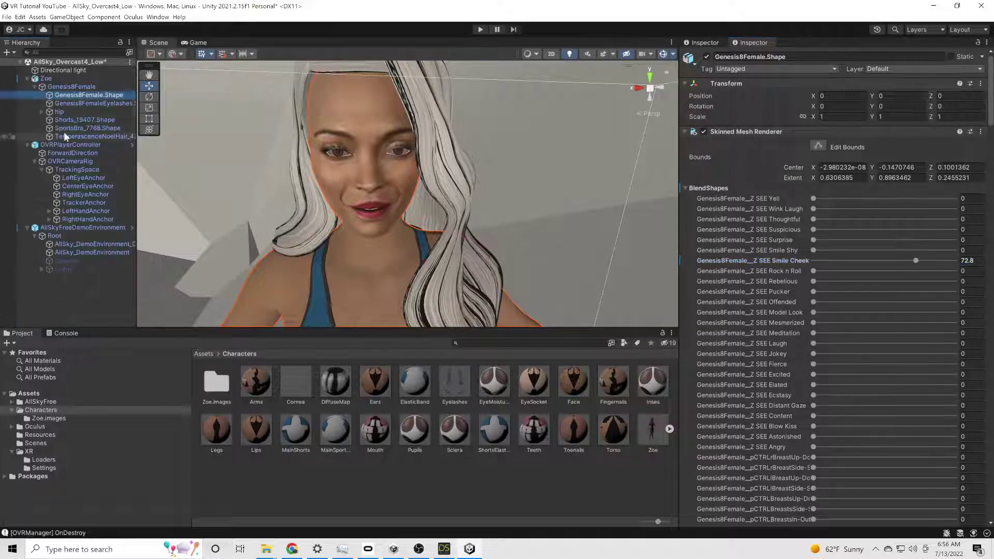
click(65, 136)
click(685, 131)
click(684, 131)
click(685, 188)
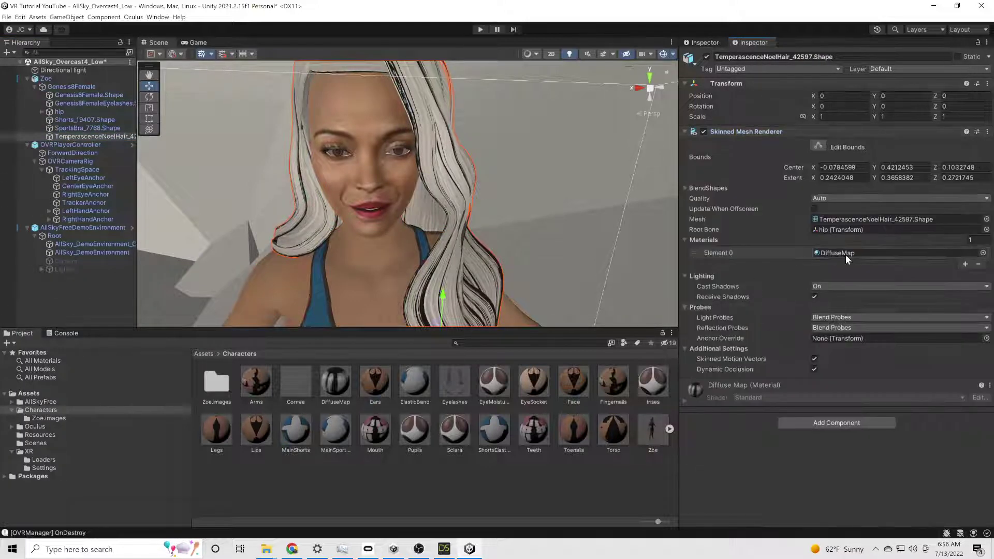
click(846, 253)
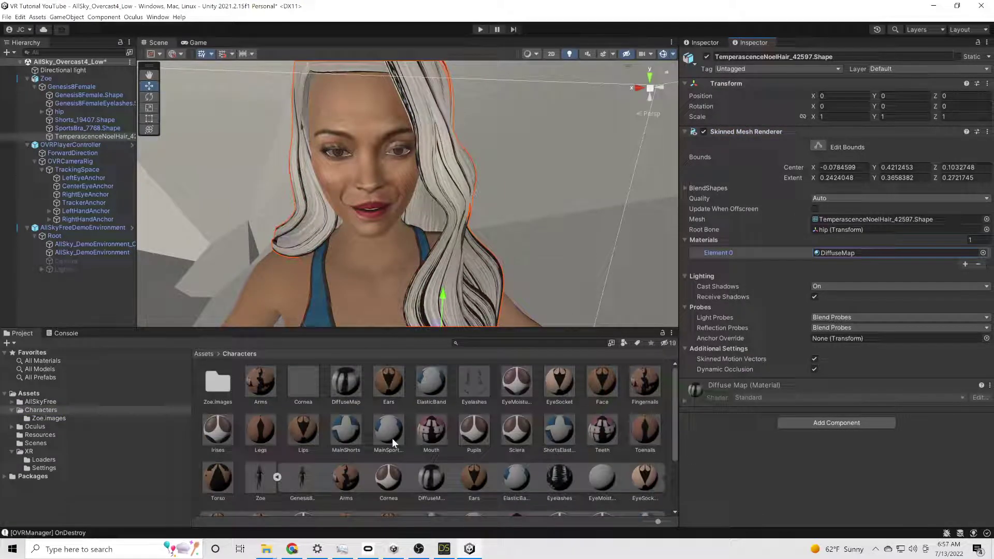
drag(392, 438, 874, 254)
click(749, 387)
scroll(746, 415, down, 2)
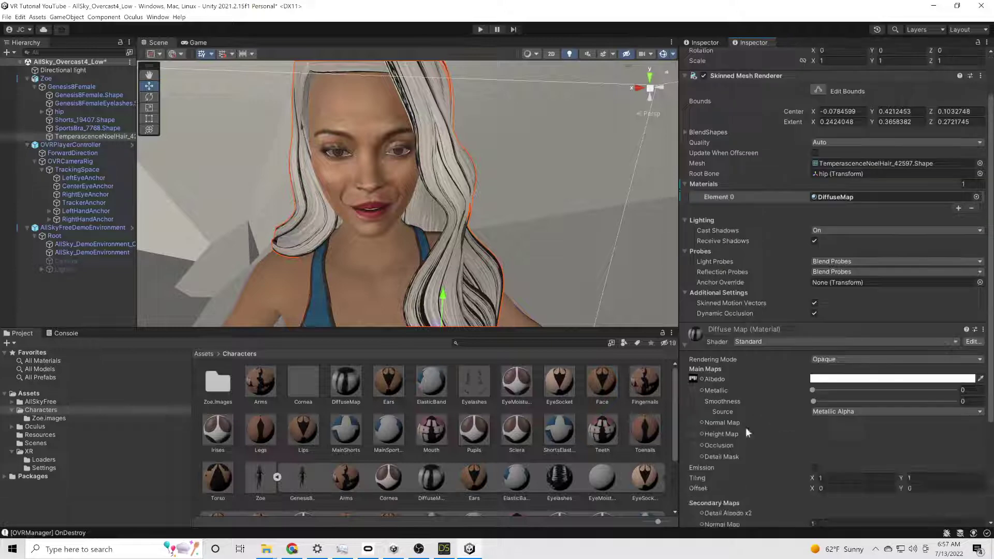
Step: Try the Fade rendering mode on the hair's Diffuse Map material and set it to Cutout
click(838, 360)
click(837, 388)
click(834, 359)
click(834, 380)
Step: Tint the hair brown through the albedo color of its Diffuse Map material and check it from another angle
click(826, 379)
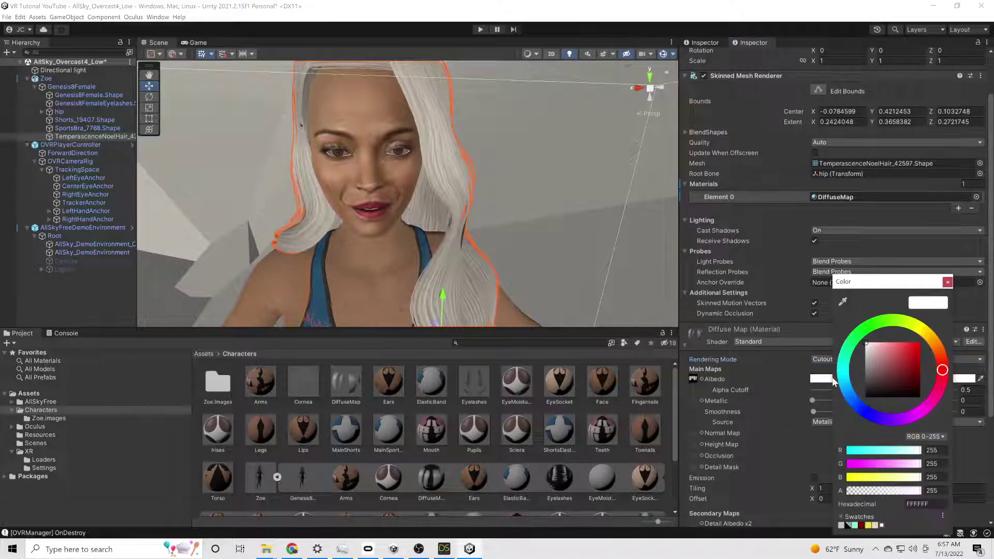
drag(888, 362, 870, 355)
alt+drag(543, 248, 647, 233)
click(838, 360)
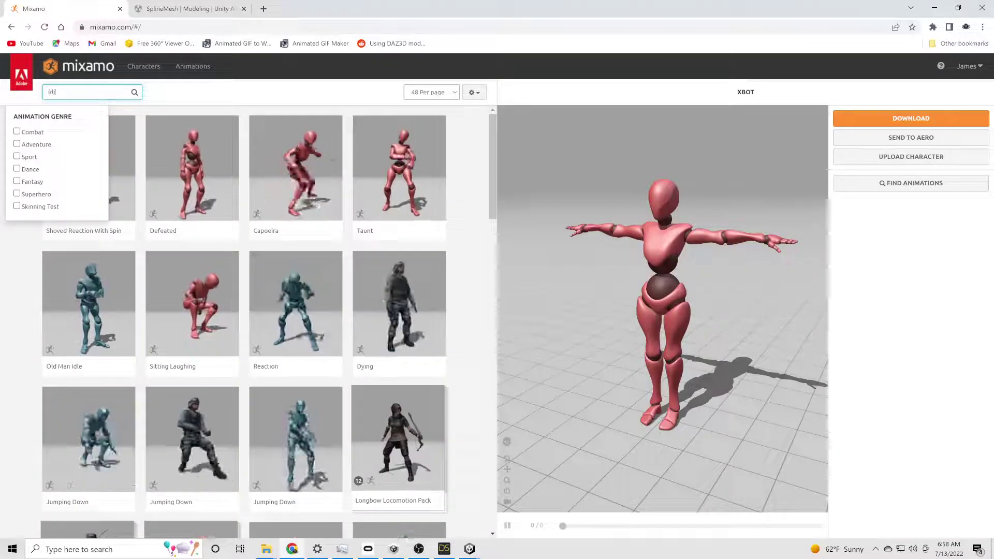
Step: Find an "idle" animation on Mixamo for the XBot character and download it as FBX for Unity without skin
key(Return)
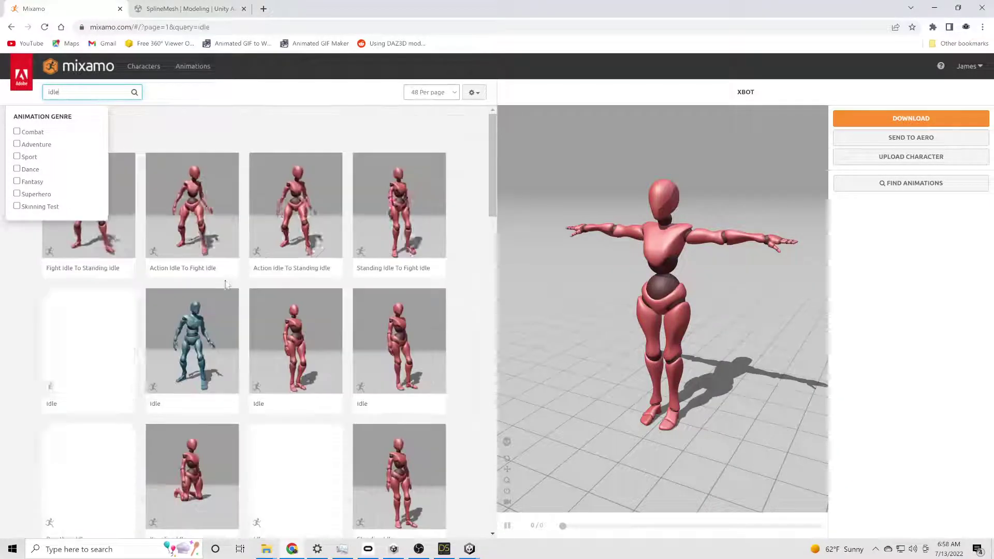
click(290, 345)
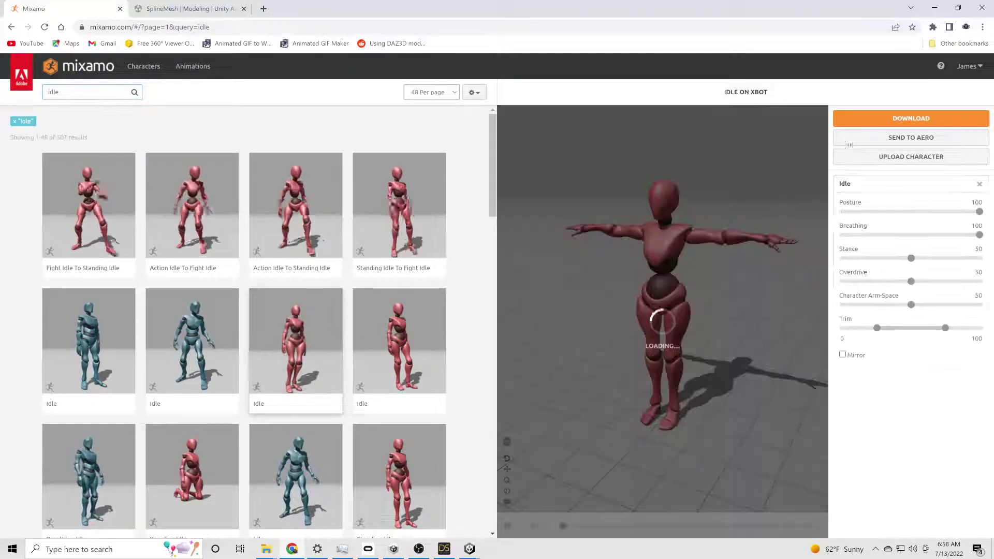
click(912, 118)
click(409, 162)
click(383, 189)
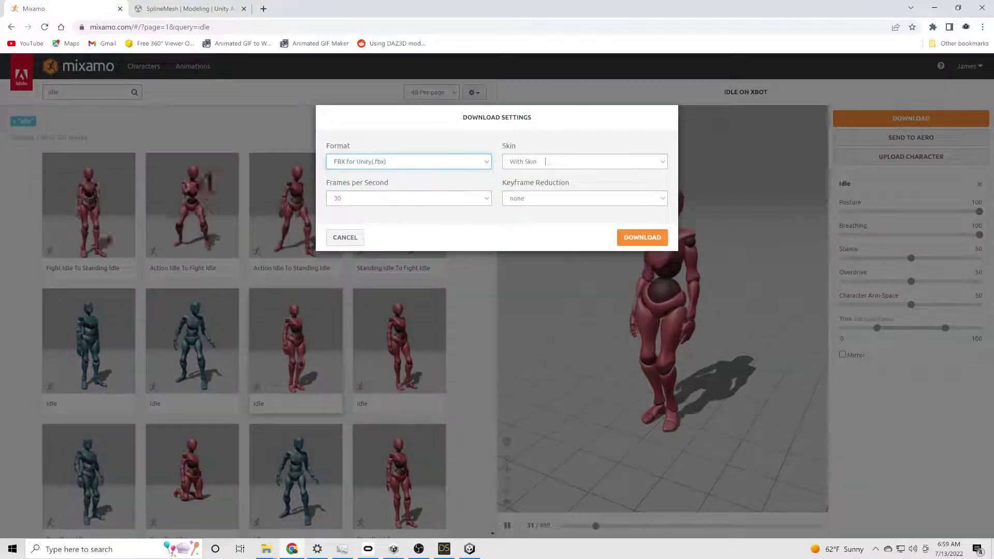
click(546, 162)
click(539, 182)
click(641, 237)
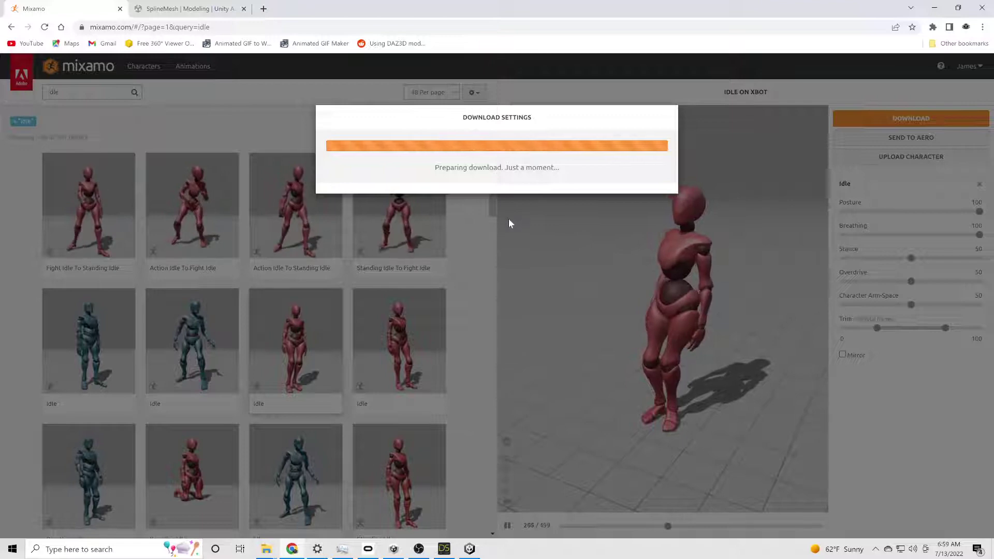
Step: Browse the remaining idle animations and search Mixamo for "jump"
scroll(294, 353, down, 10)
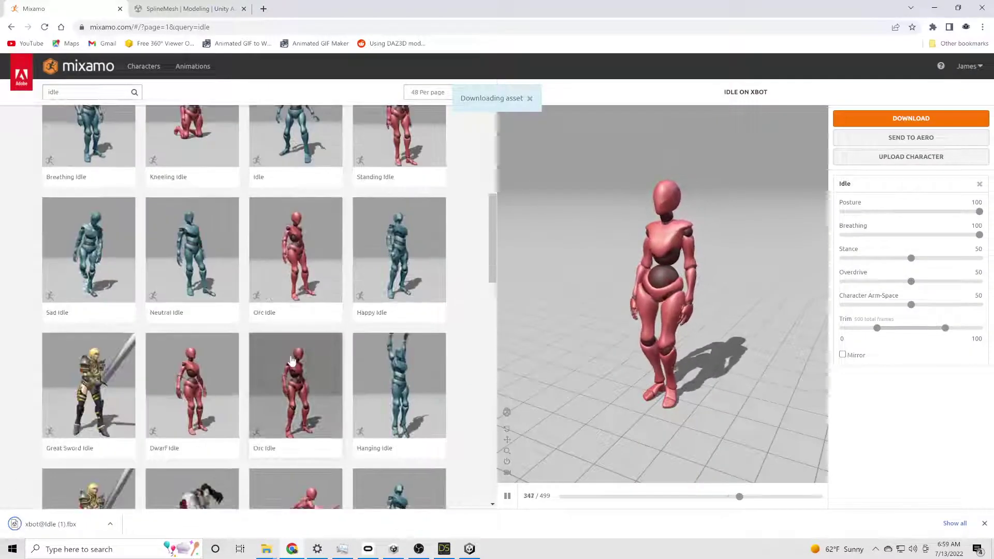
scroll(295, 353, up, 5)
scroll(294, 353, up, 5)
double_click(54, 92)
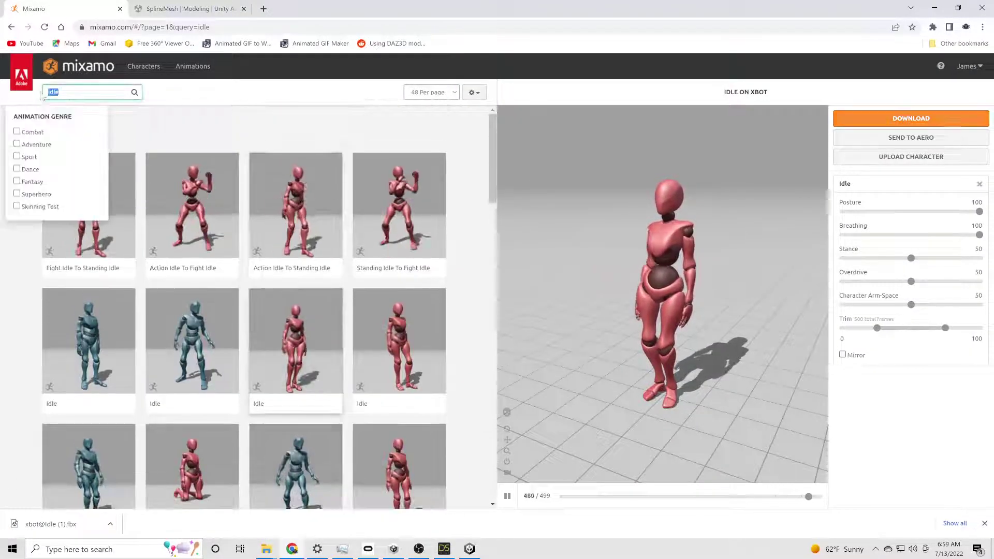
text(jump)
key(Return)
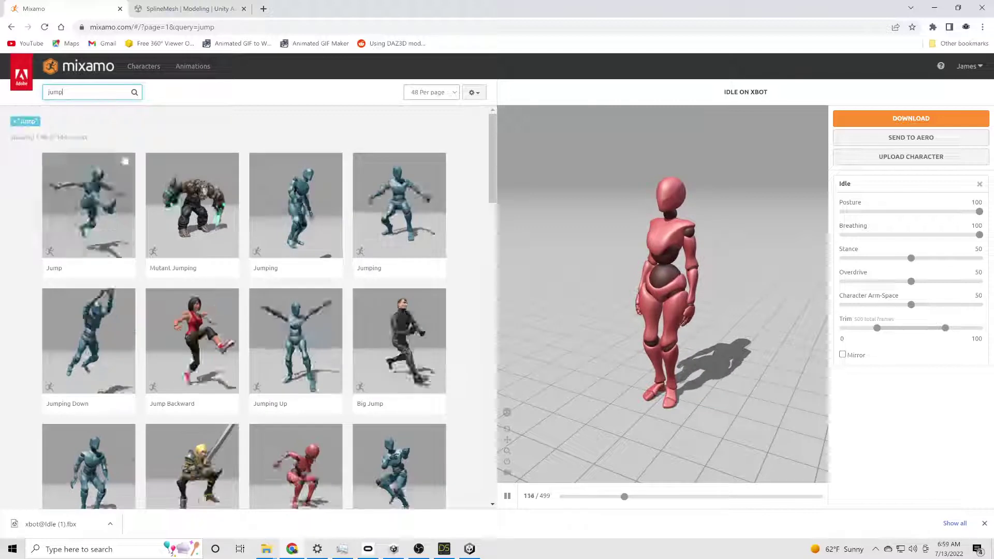
Step: Apply the Jump animation shown on the red XBot figure and download it with the offered download settings
mouse_move(263, 415)
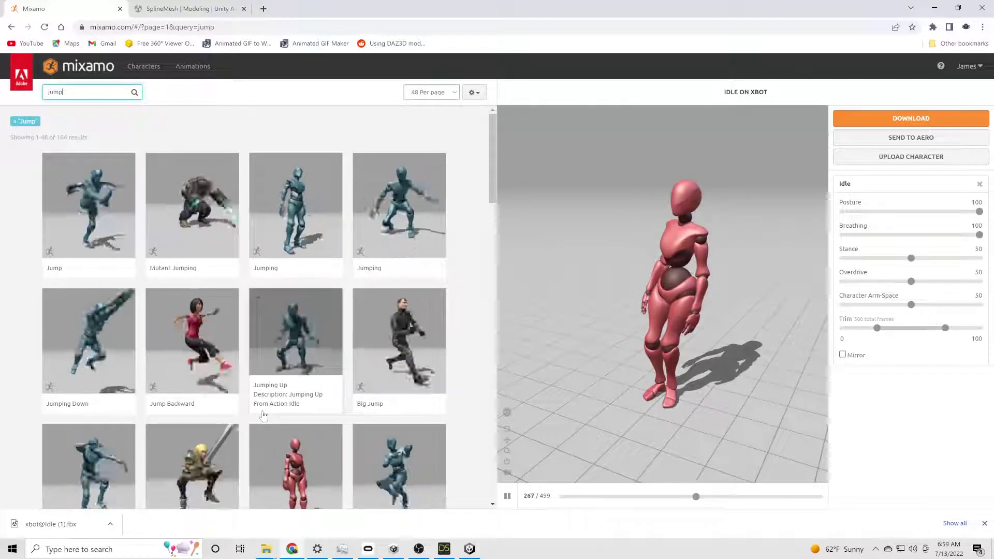
scroll(265, 415, down, 3)
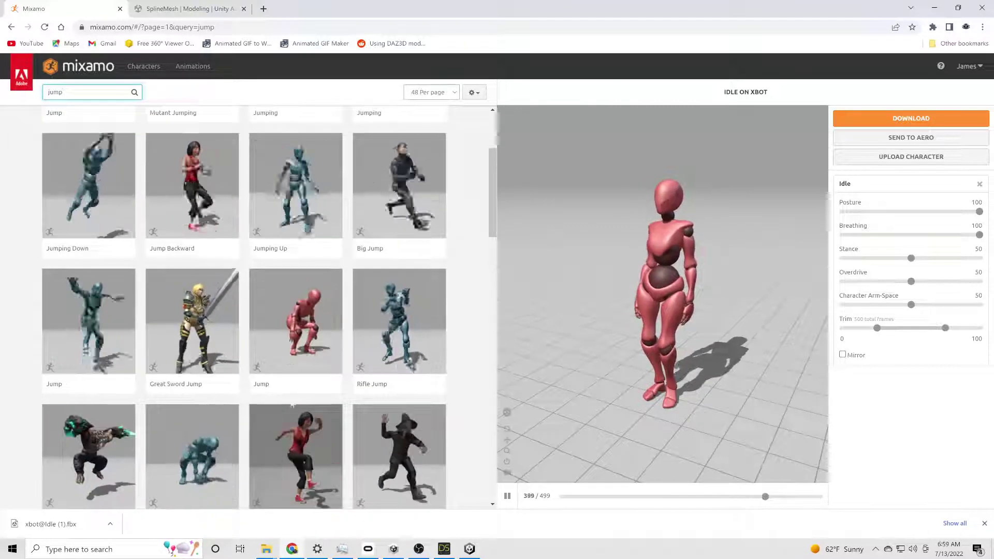
click(305, 335)
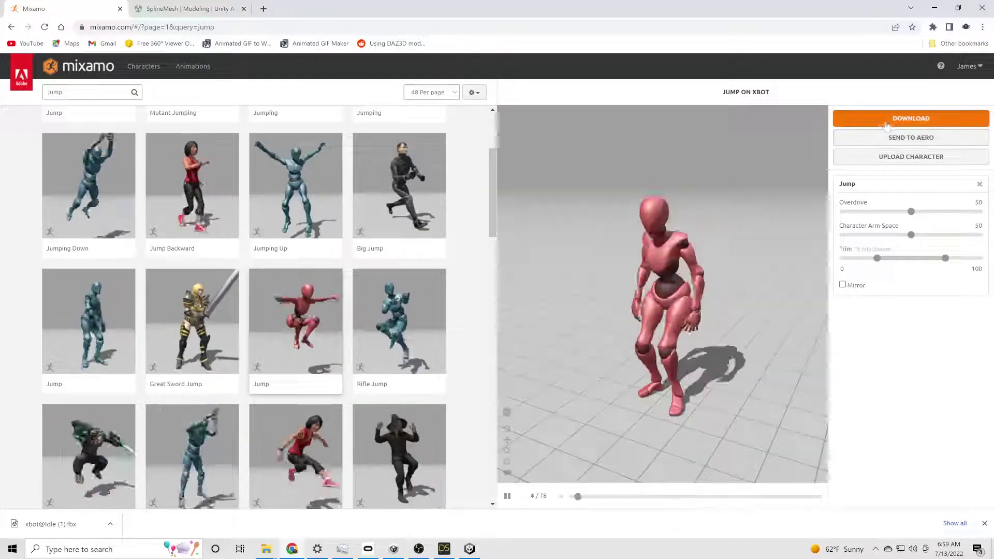
click(911, 118)
click(641, 237)
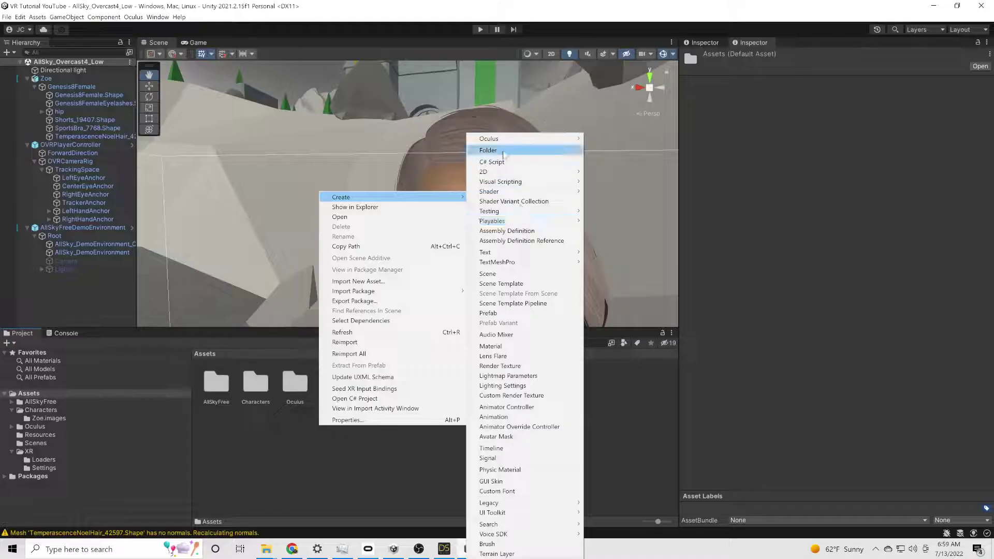
Step: Create an Animations folder in Assets and import the xbot@Jump (1) and xbot@Idle (1) files into it from Downloads
click(632, 149)
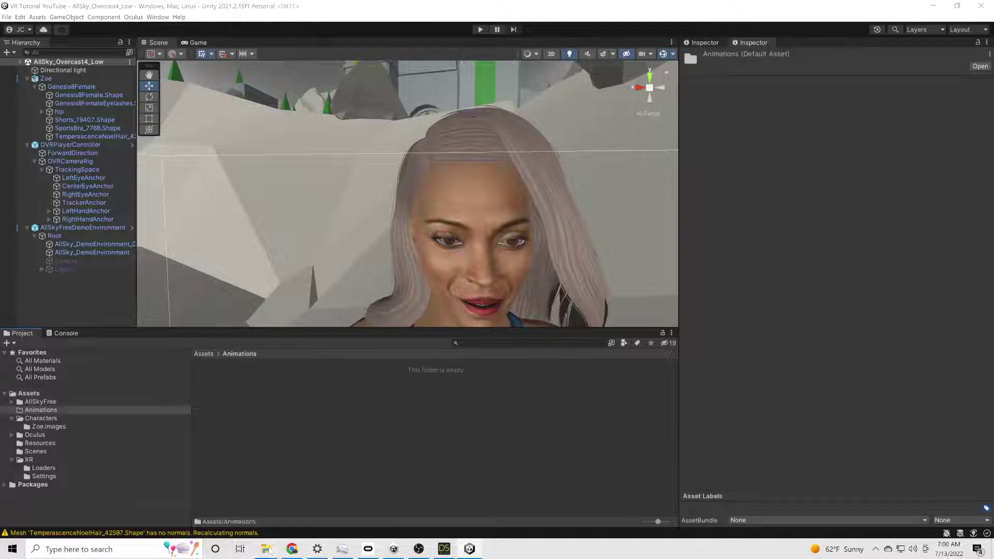
click(267, 549)
click(43, 140)
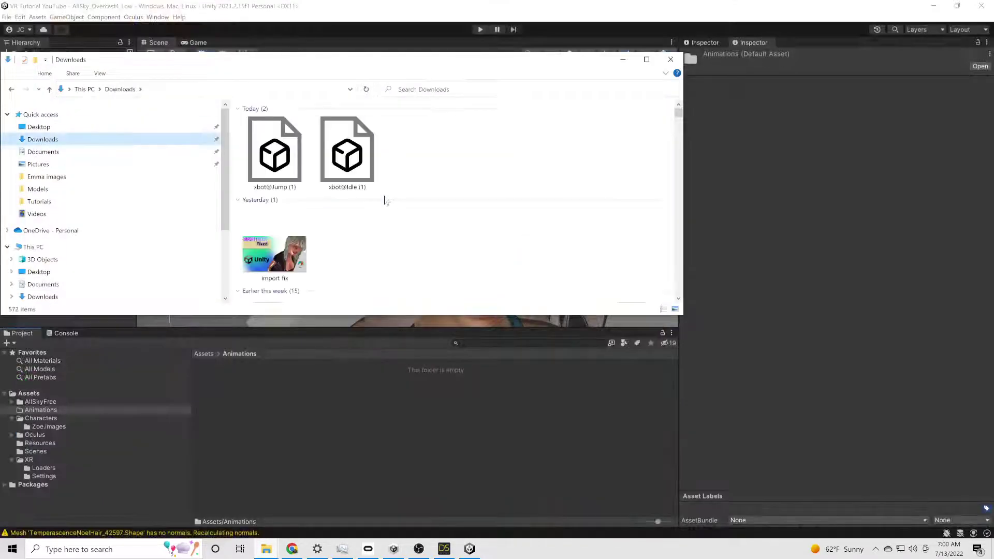
drag(275, 147, 292, 151)
drag(347, 150, 315, 438)
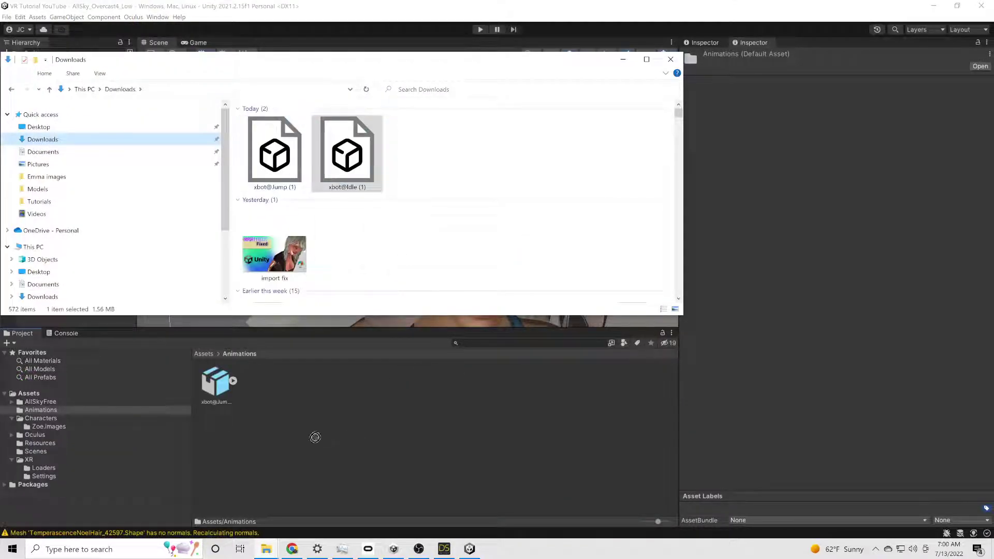
Step: Set the animation type of both imported xbot models to Humanoid, apply it, and expand their contents
click(225, 395)
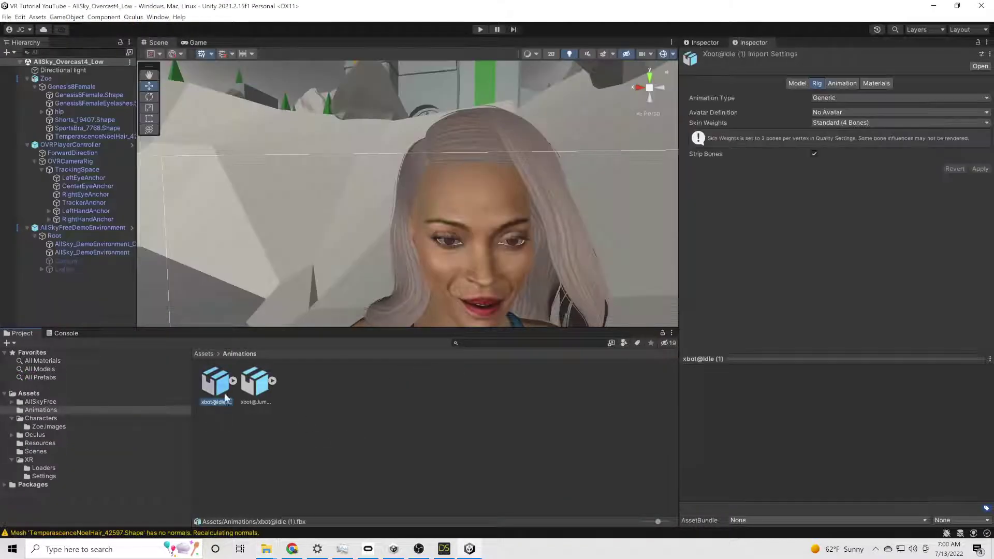
ctrl+click(255, 386)
click(828, 97)
click(831, 139)
click(979, 193)
click(233, 381)
click(391, 381)
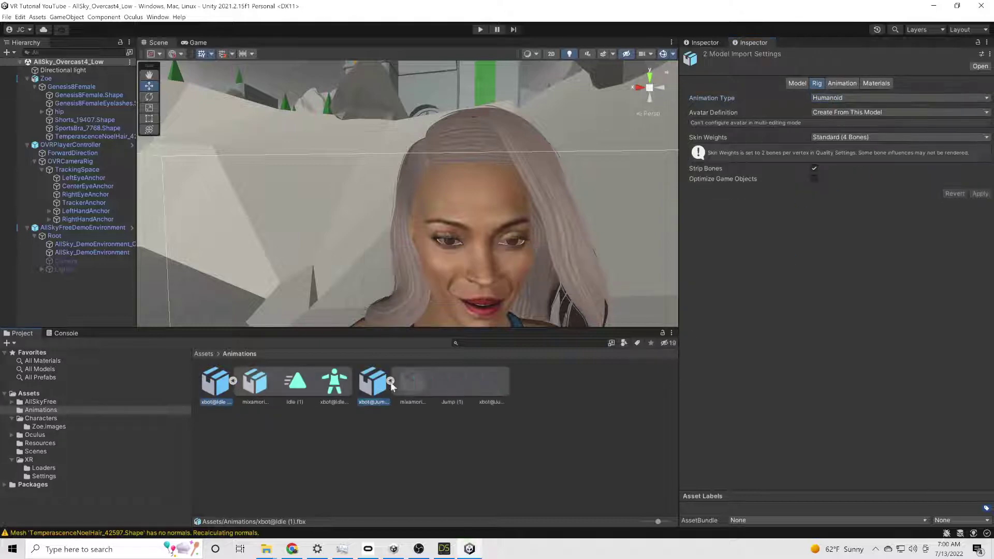
Step: Create an Animator Controller named "Zoe Control" in the Characters folder
click(40, 80)
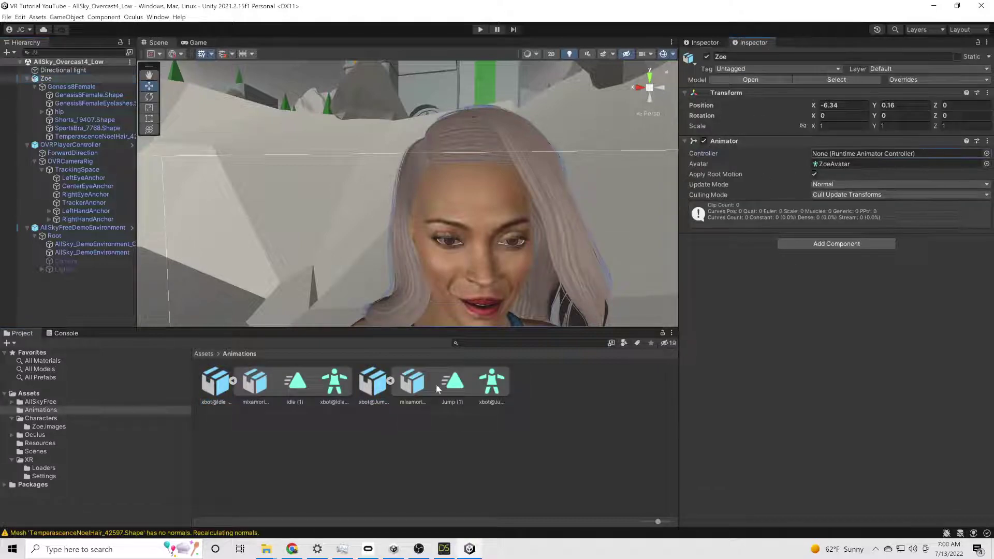
click(206, 354)
double_click(297, 388)
right_click(265, 408)
mouse_move(269, 178)
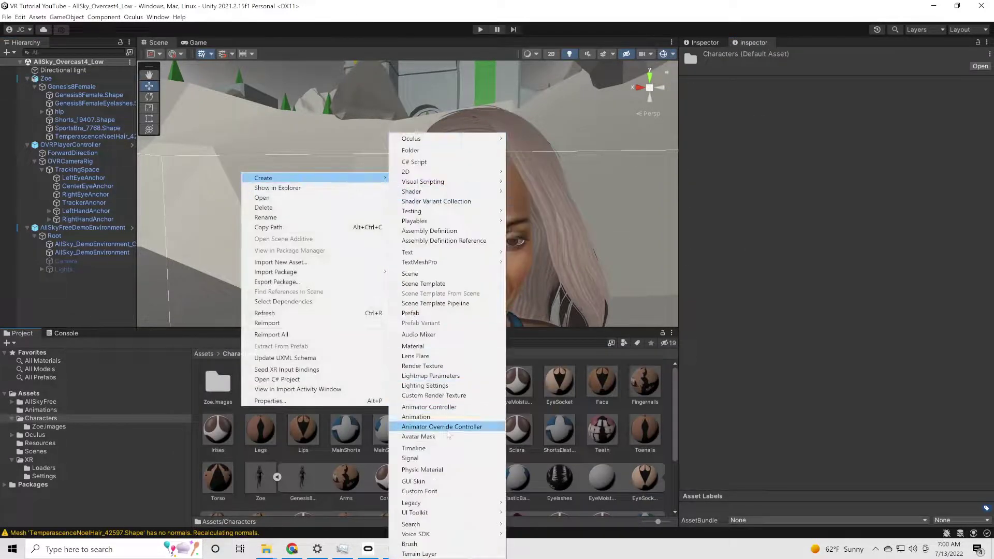
click(440, 406)
text(Zoe.Control)
key(Return)
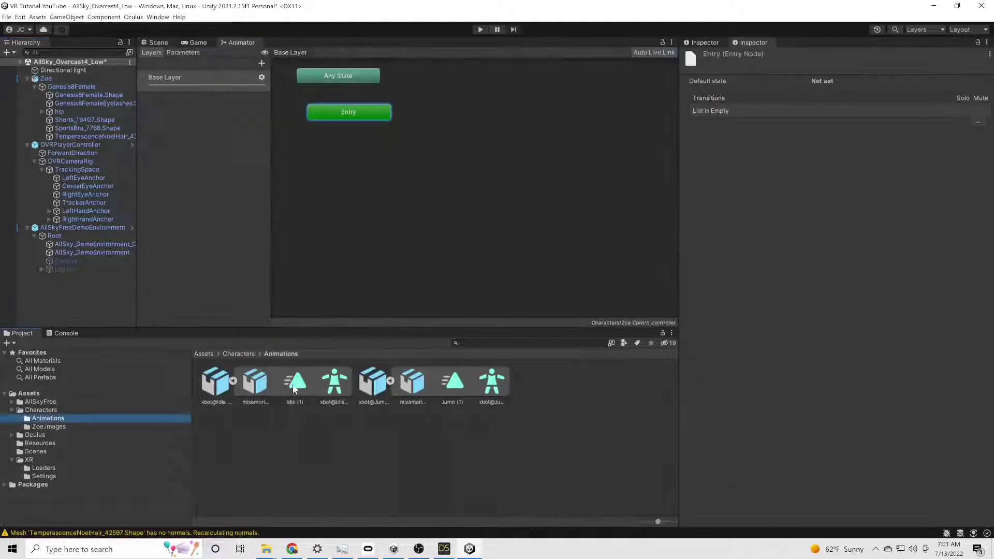
Step: Add Idle (1) and Jump (1) states to the Base Layer with transitions both ways, and play the scene to test them
drag(295, 383, 395, 155)
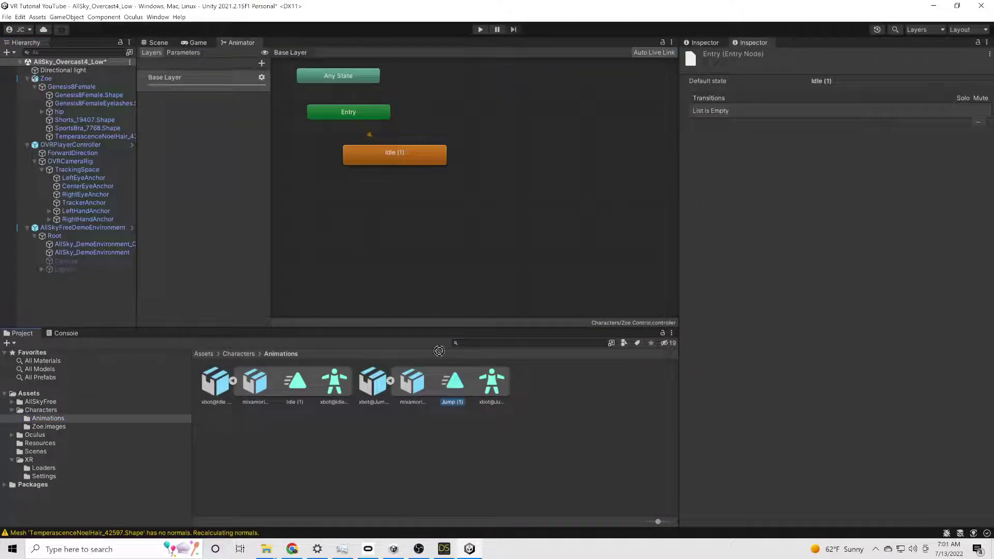
drag(452, 384, 430, 223)
right_click(395, 155)
click(362, 151)
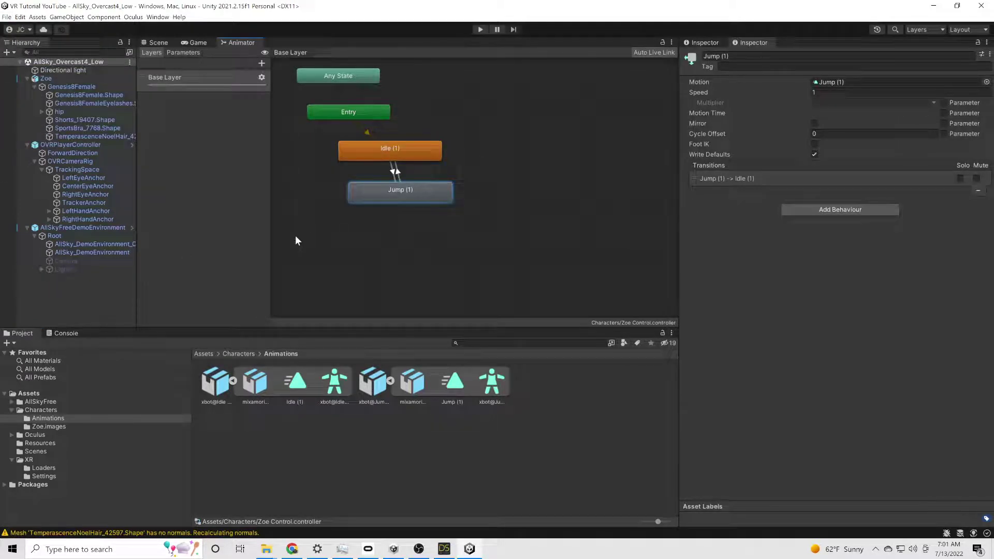
click(481, 29)
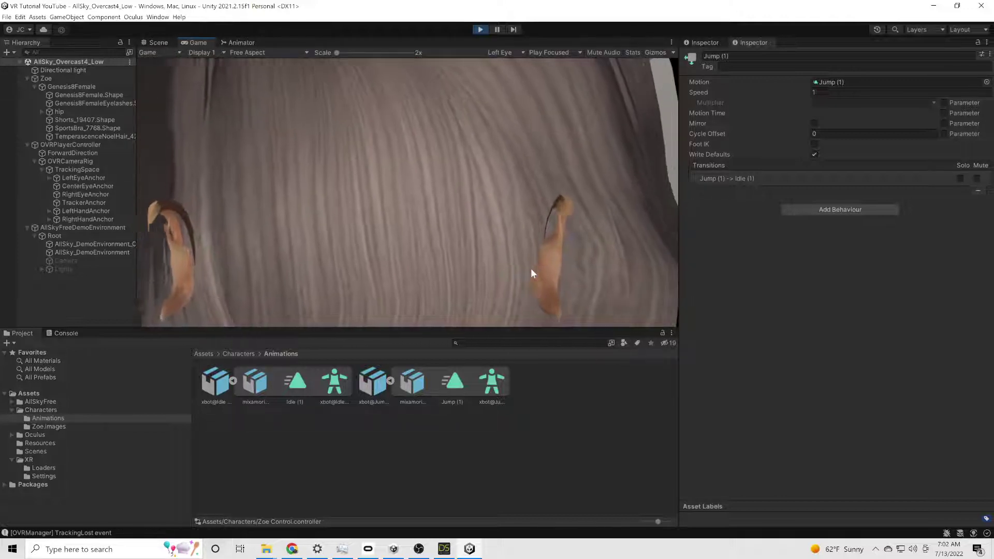
key(ctrl+p)
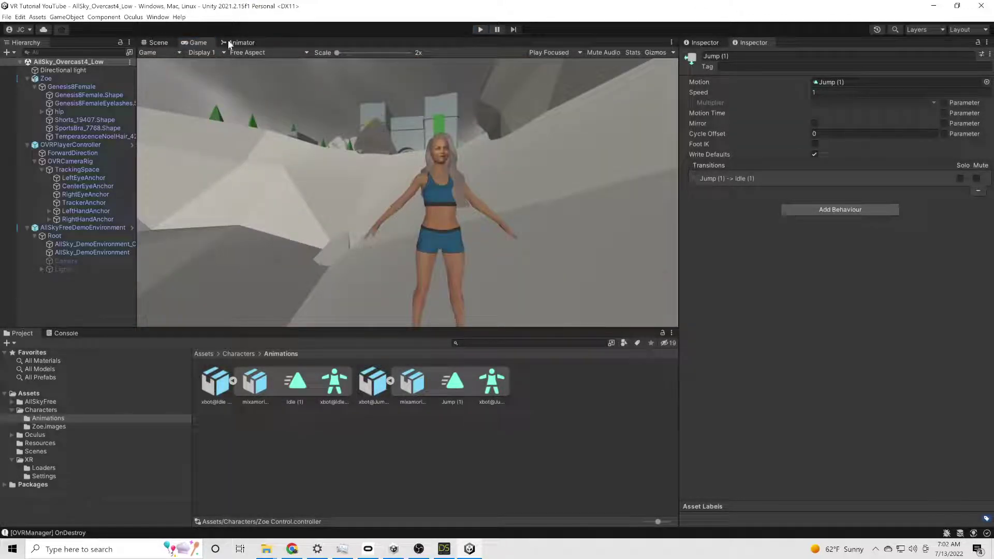
Step: Duplicate the Idle (1) clip from the xbot@Idle model and add a new layer to the Zoe Control animator
click(295, 385)
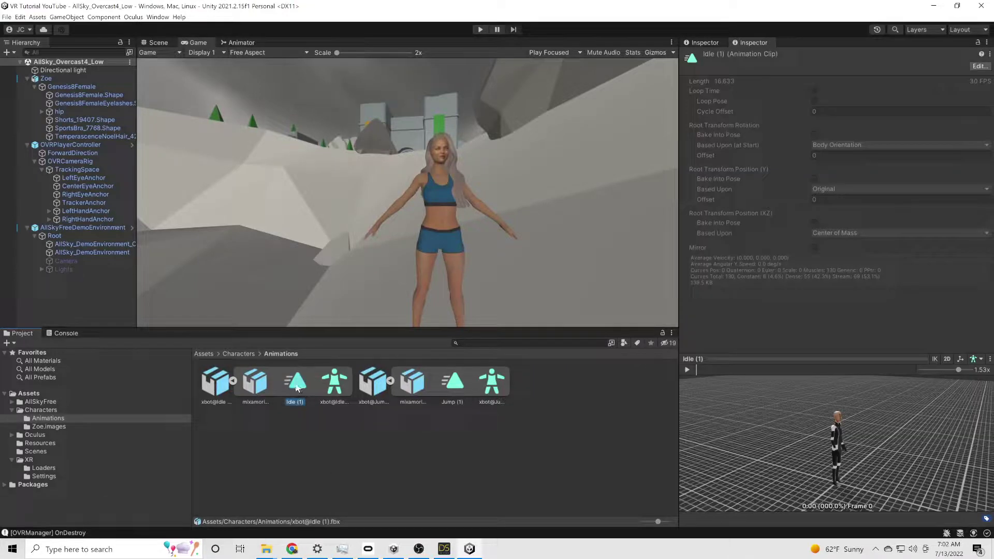
key(ctrl+d)
click(241, 43)
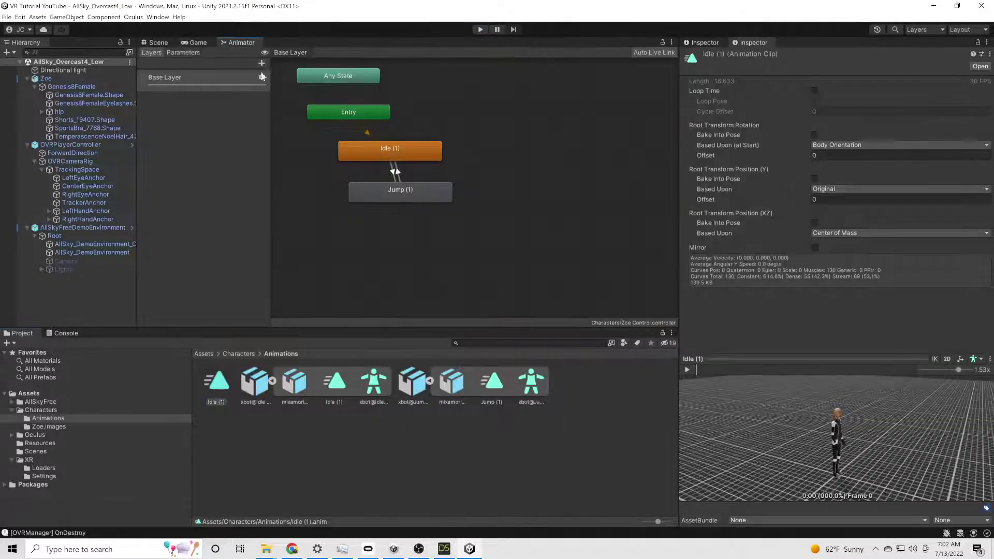
click(261, 63)
click(262, 77)
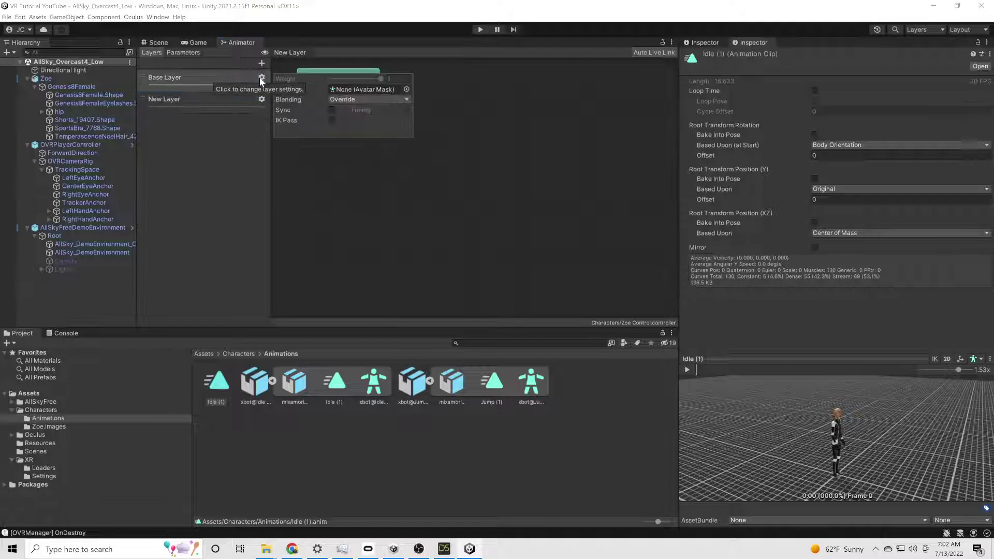
click(245, 176)
Step: Create an Avatar Mask named "Face" in the Animations folder and assign it to the New Layer
right_click(272, 434)
mouse_move(347, 204)
click(459, 435)
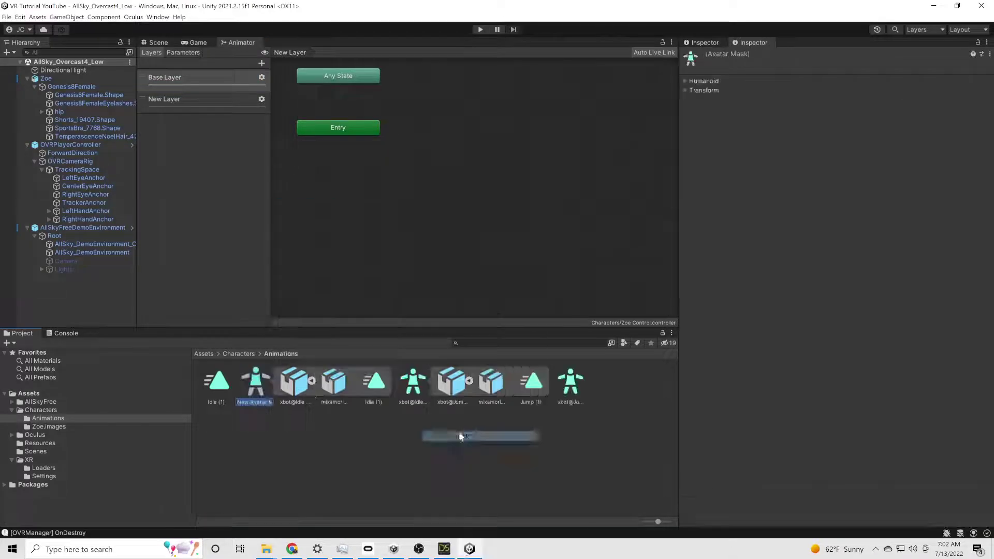
text(Face)
key(Return)
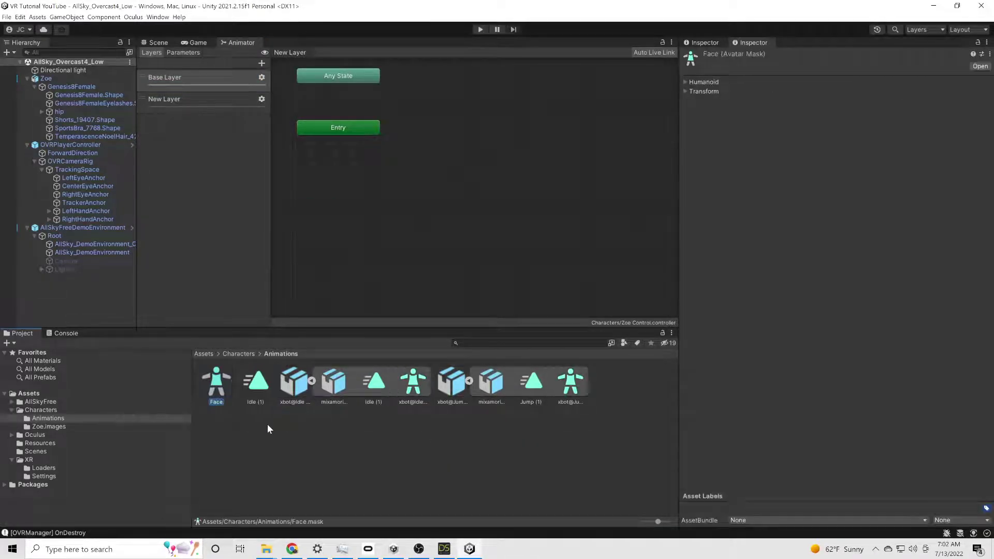
click(262, 99)
click(407, 111)
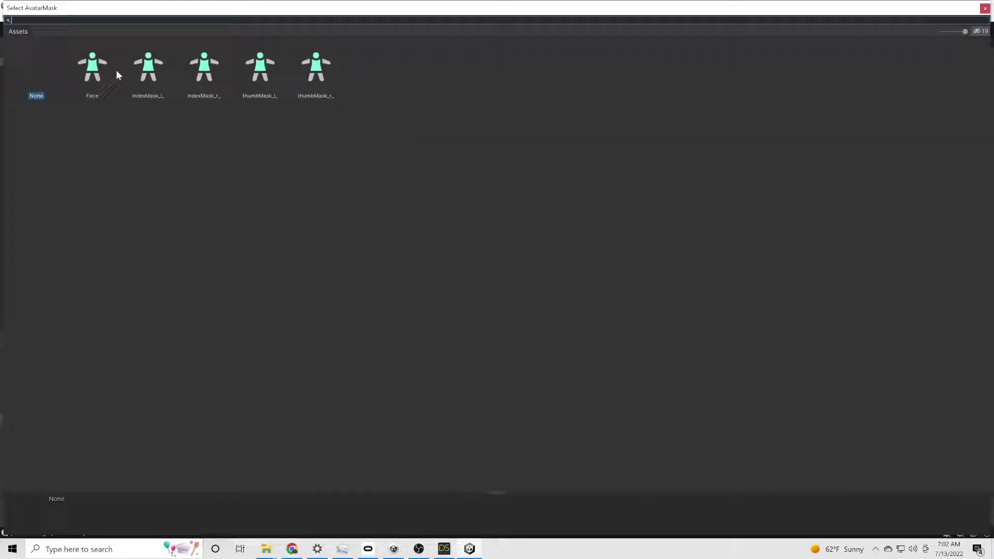
double_click(93, 70)
click(352, 239)
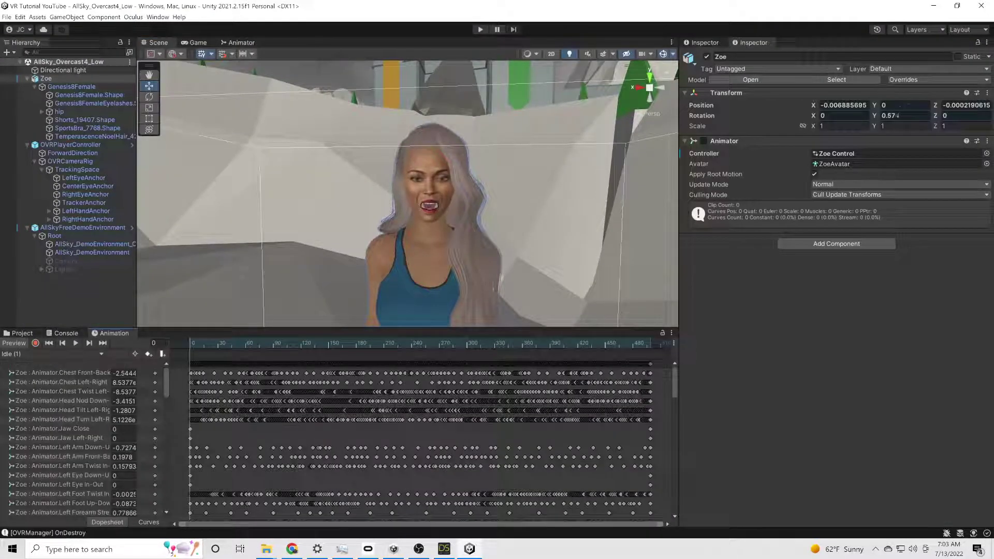
Step: Set Jaw Close to 1 in the duplicated Idle (1) clip, edit its keyframes near the clip's end, and test-play the scene
text(1)
drag(667, 343, 173, 356)
drag(651, 429, 633, 428)
click(651, 429)
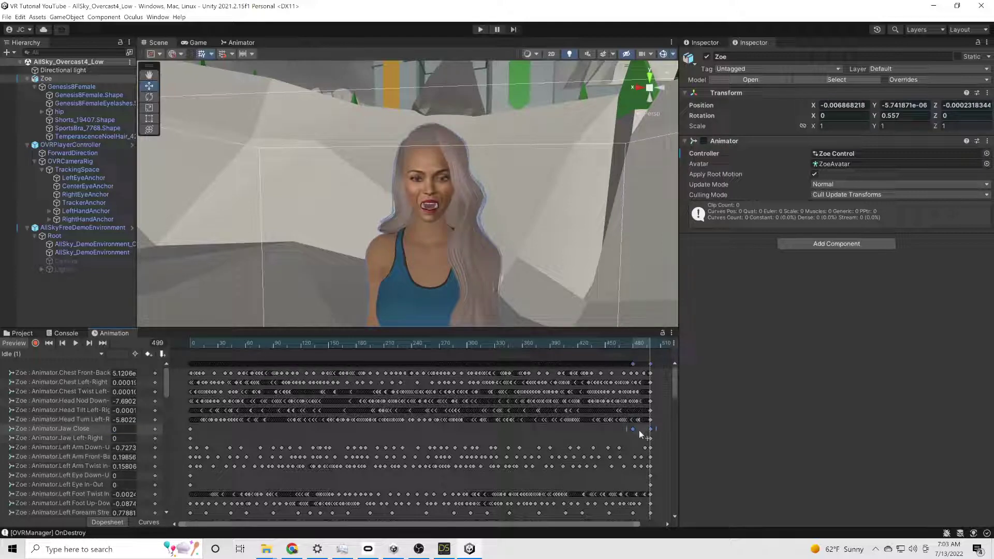
drag(650, 344, 187, 345)
click(480, 30)
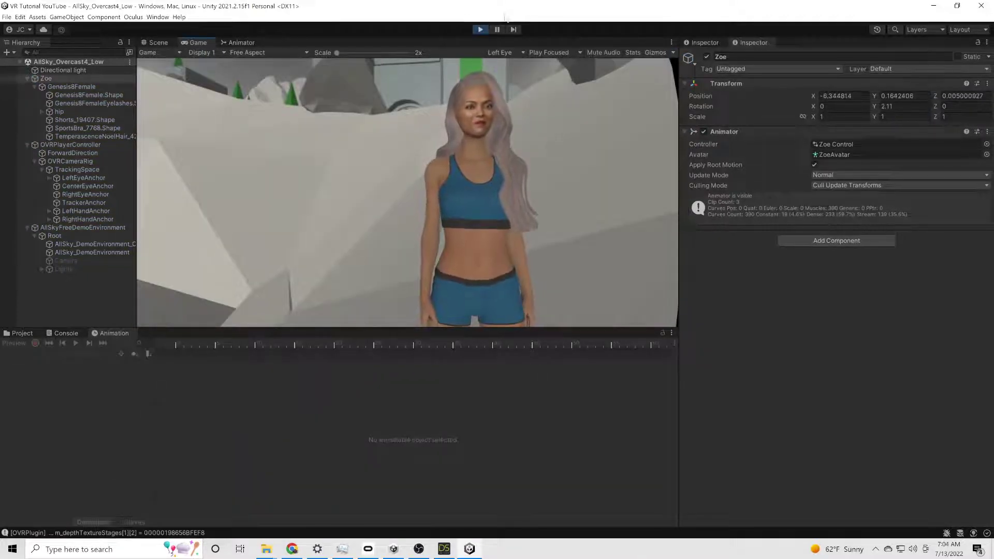
key(ctrl+p)
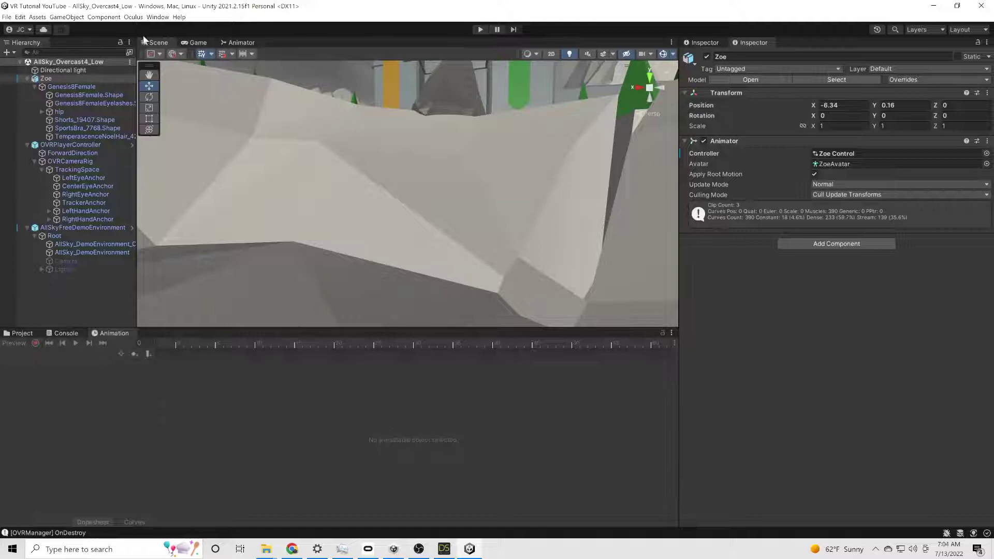
Step: Exclude every humanoid body part and IK goal except the head from the Face avatar mask used by the New Layer
click(233, 42)
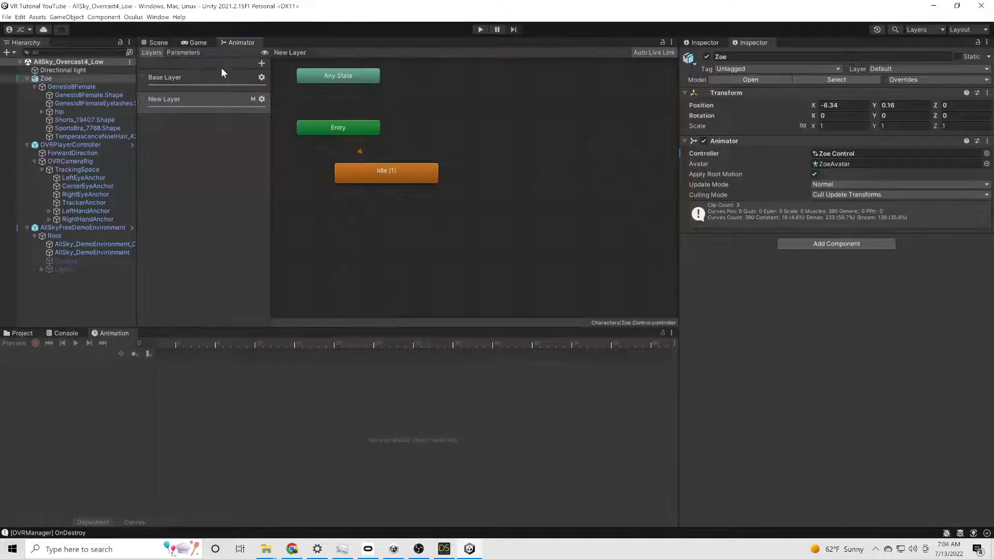
click(200, 99)
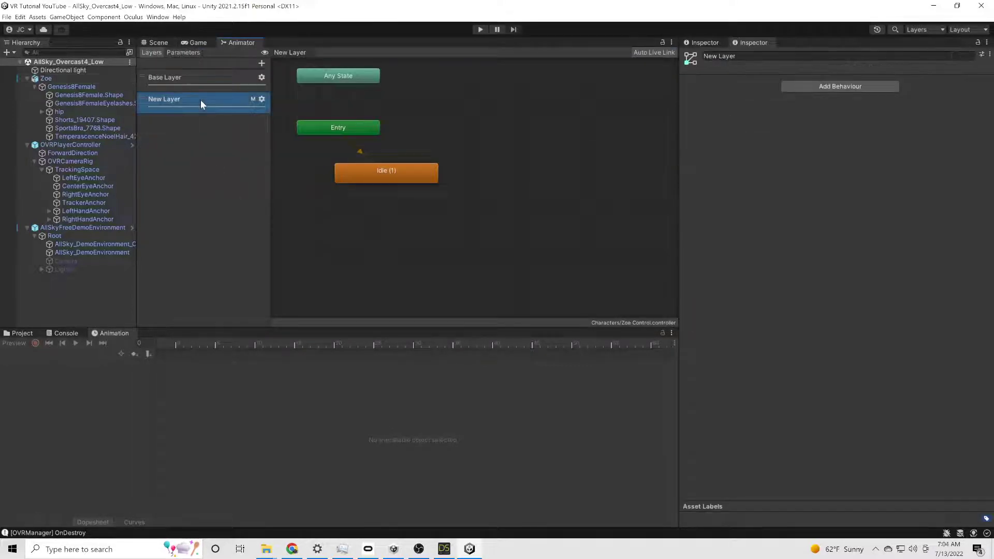
click(31, 335)
click(218, 386)
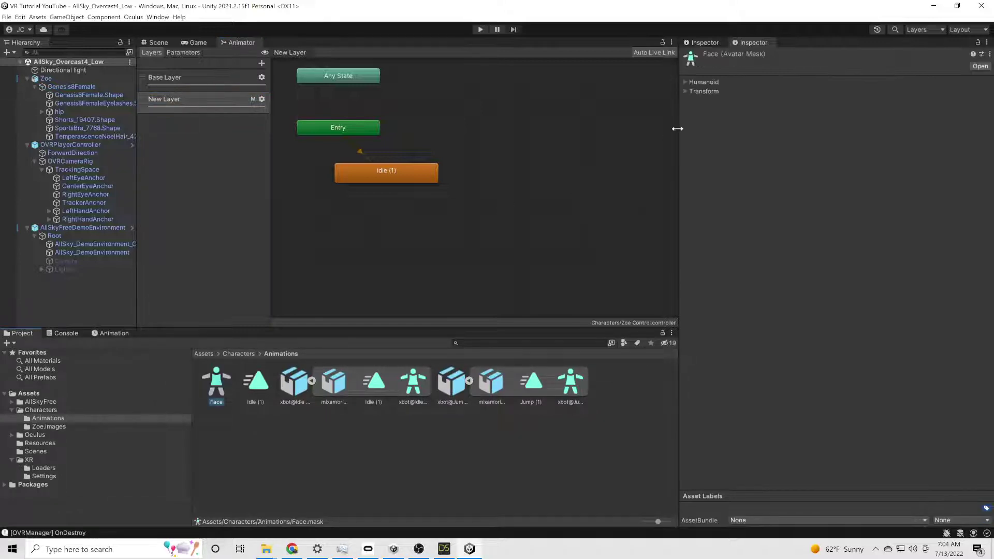
click(686, 83)
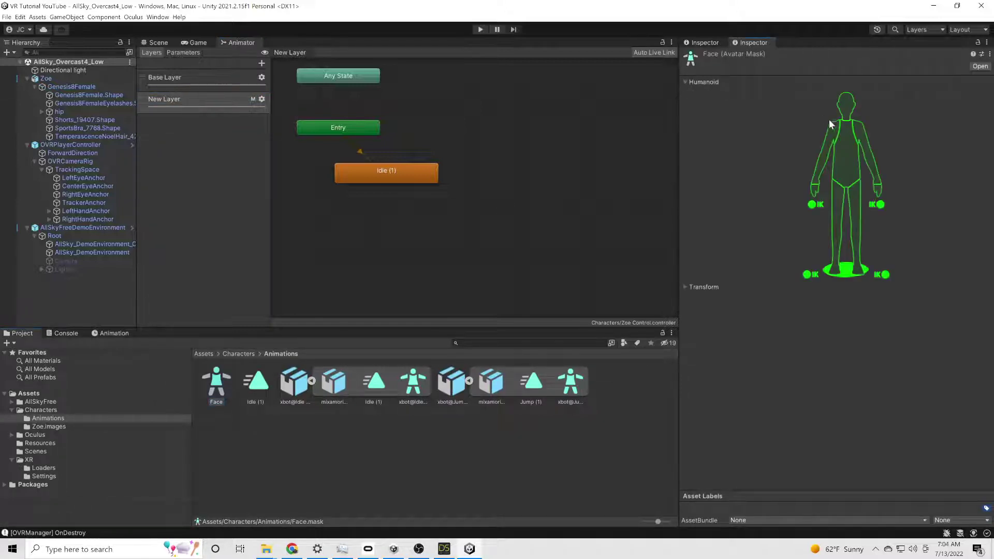
click(829, 192)
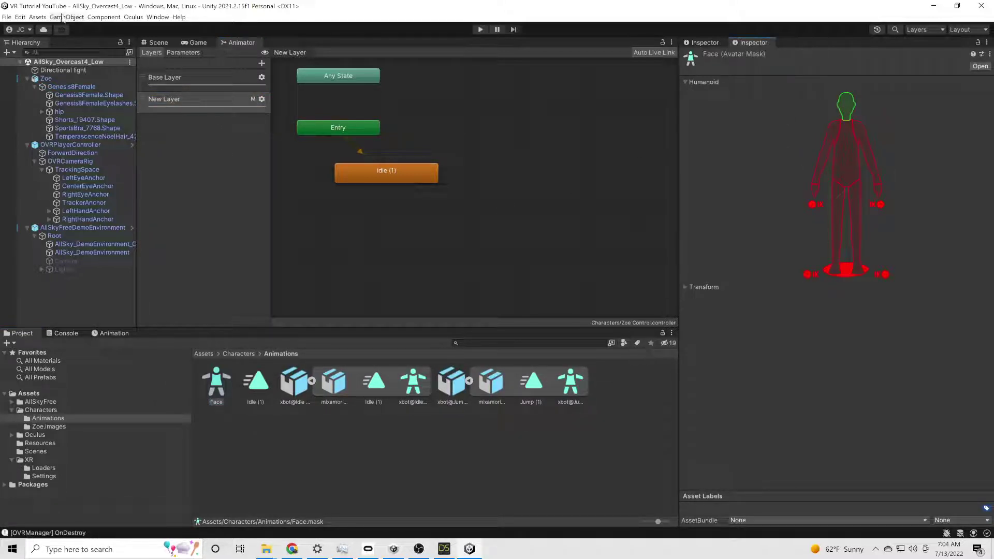
Step: Save the scene and play it to test the masked face layer
click(6, 16)
click(20, 60)
click(479, 30)
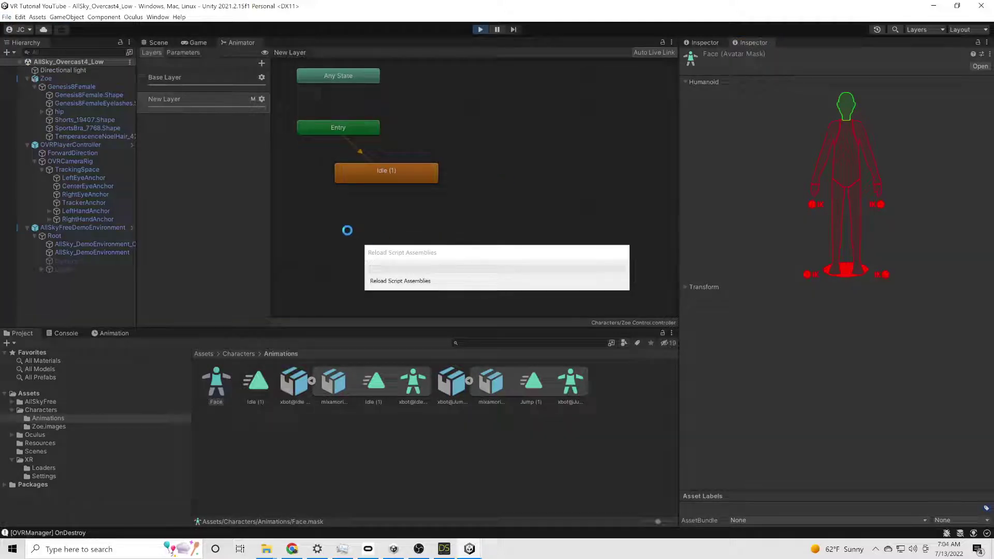